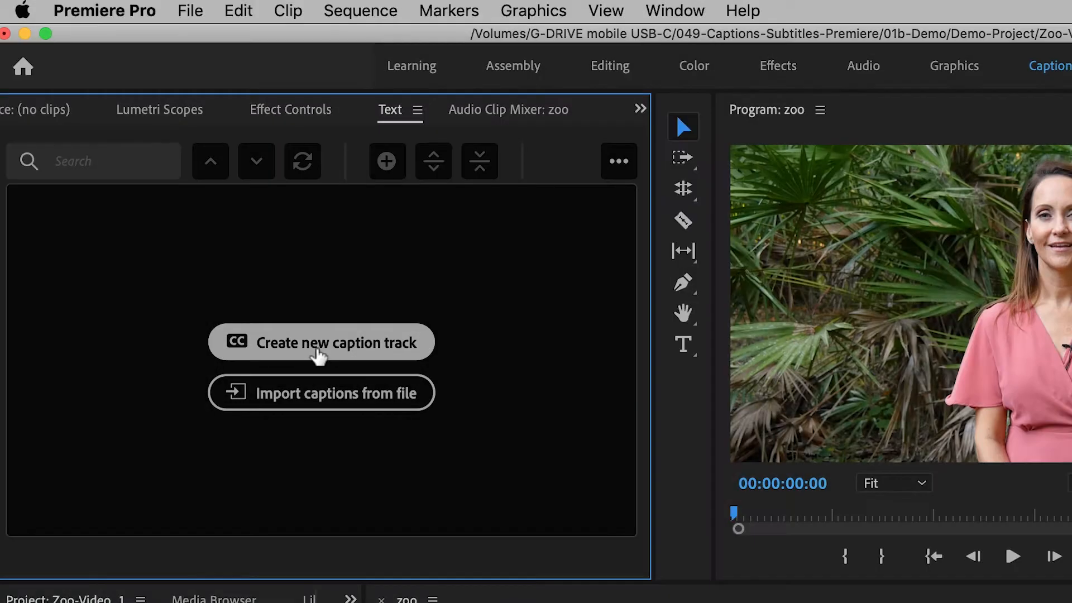
- Create a new caption track in the Subtitle format with no style
left_click(345, 351)
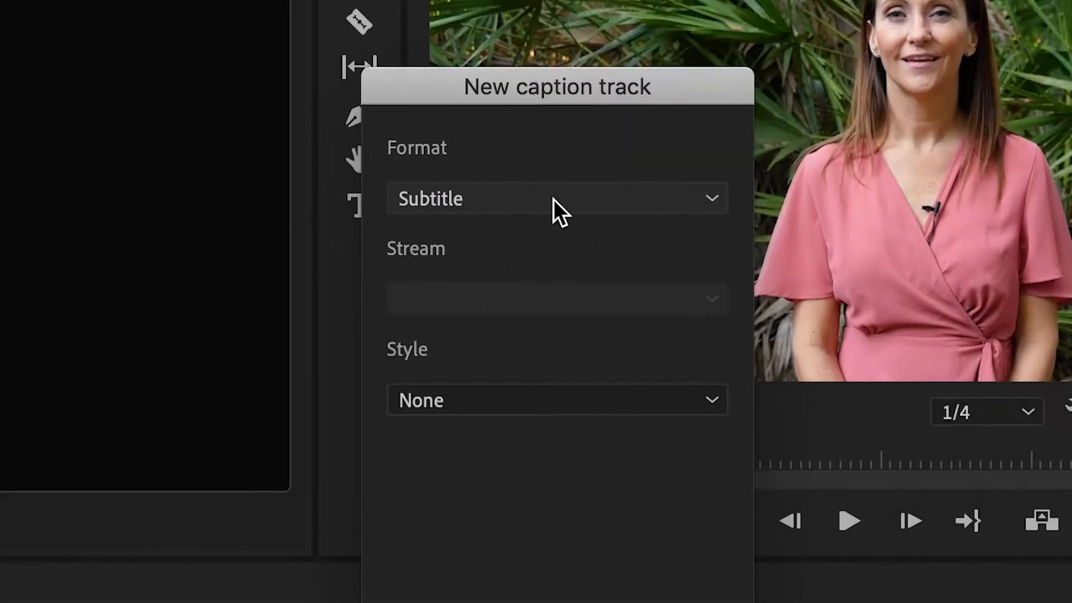
left_click(694, 266)
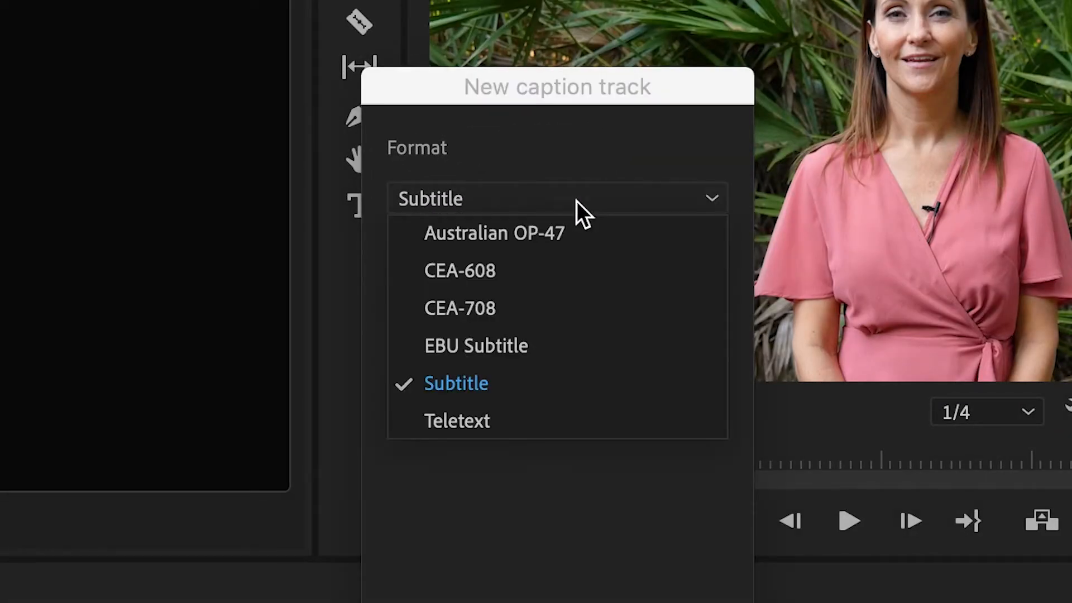
left_click(577, 202)
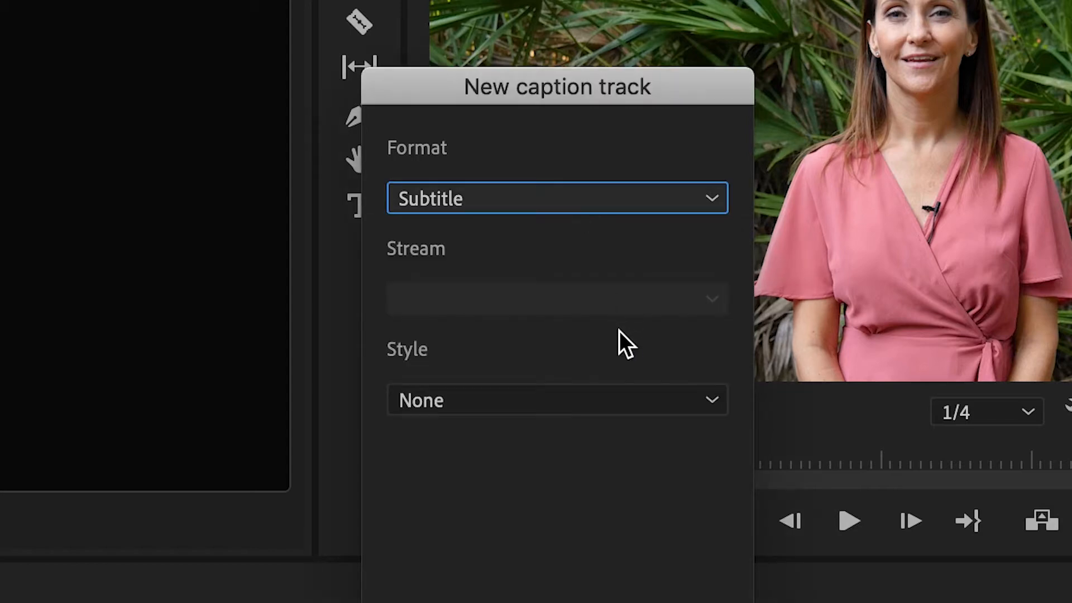
left_click(660, 589)
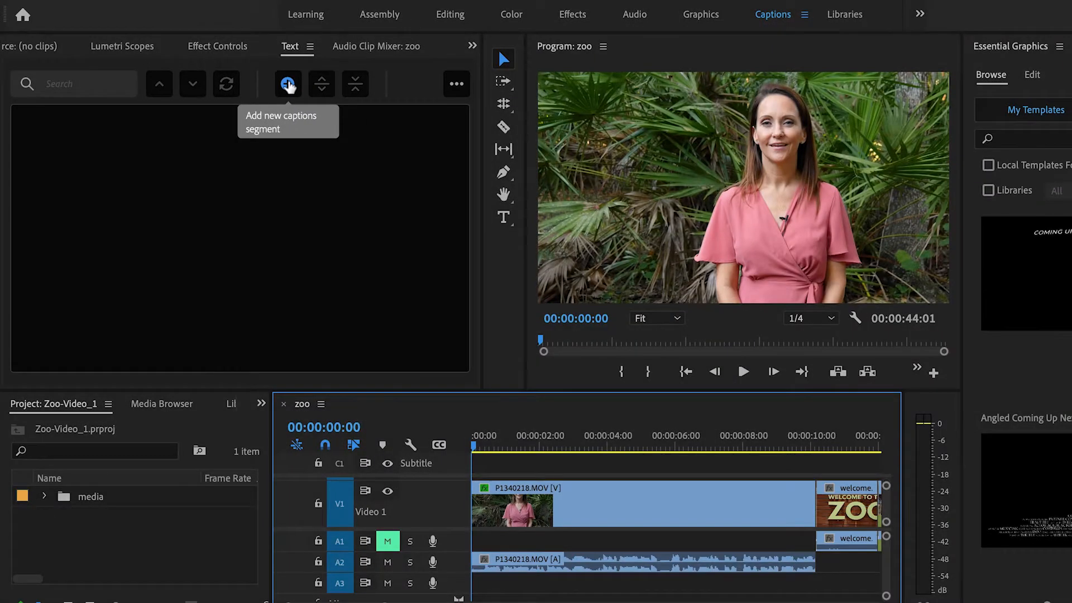
- Add a caption segment at the sequence start reading "I love coming to the zoo to see the animals."
left_click(288, 85)
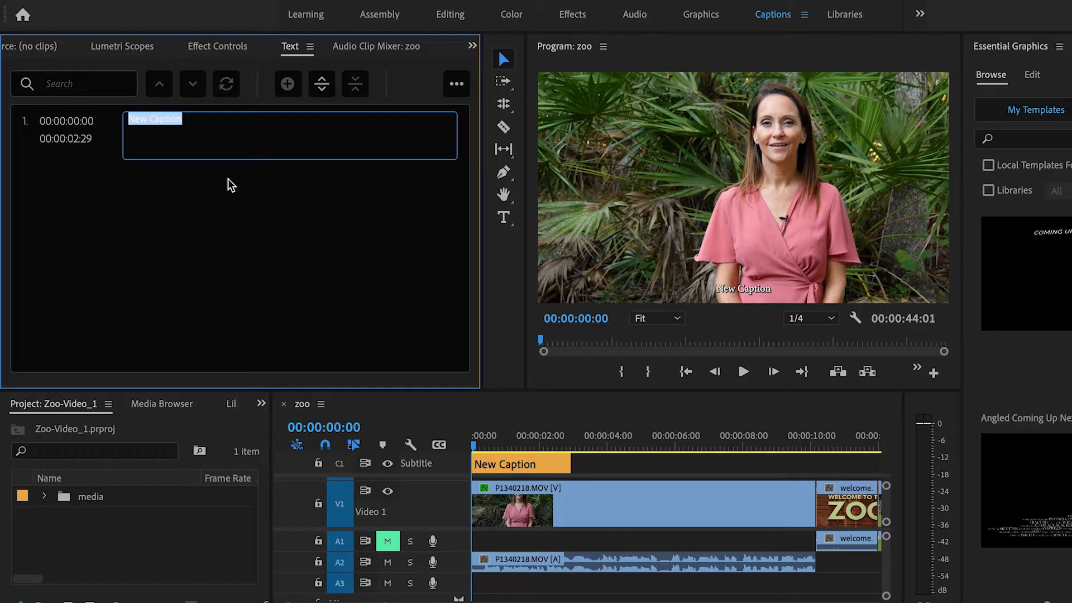
type("I love coming to the zoo to see the animals.")
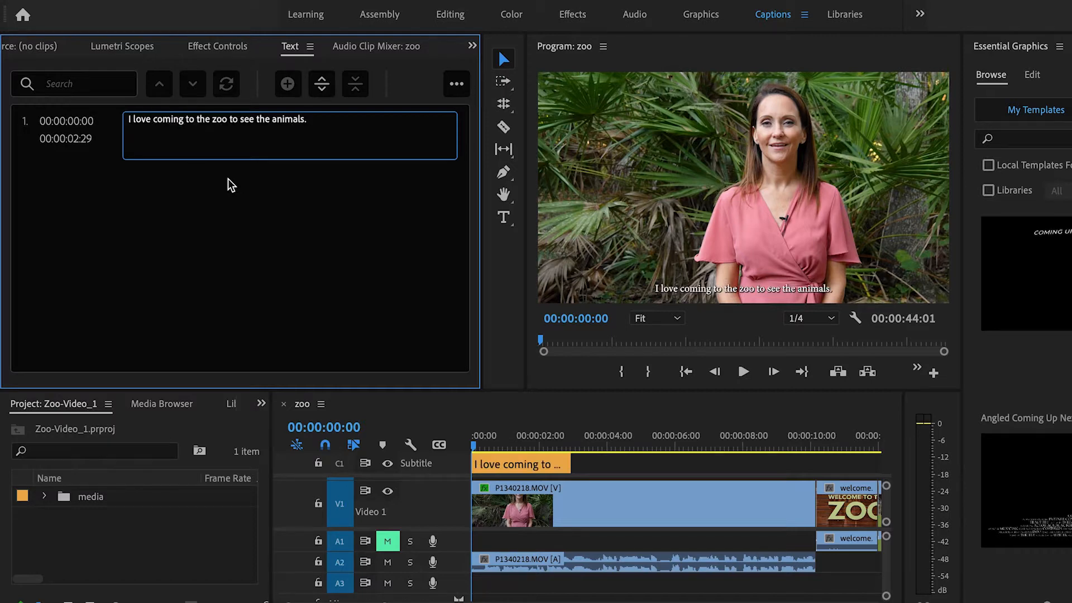
left_click(476, 439)
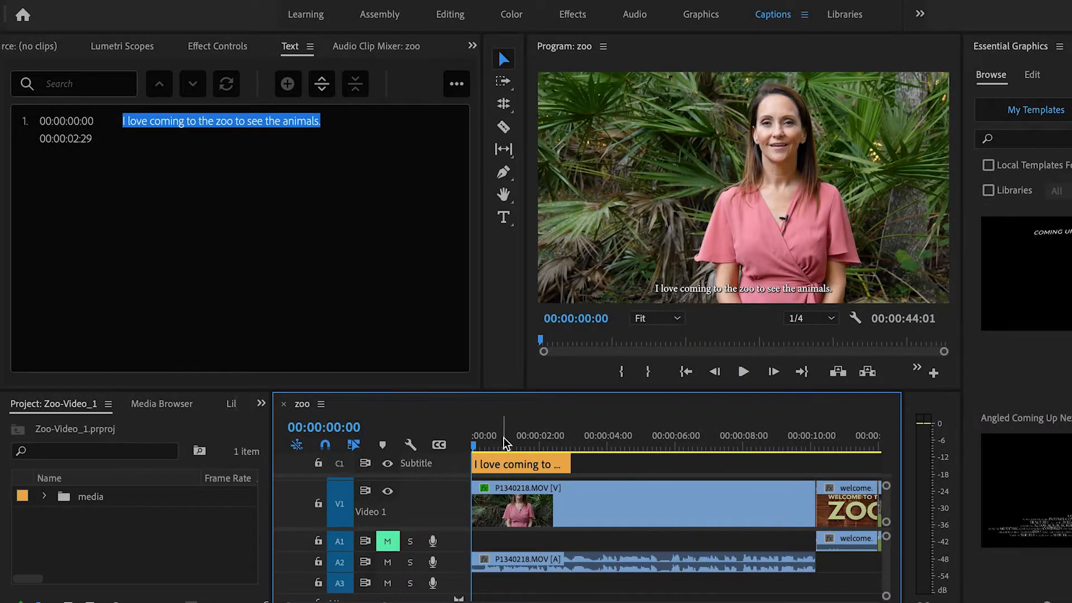
- Play the sequence to the end of the first sentence and trim the first caption to end at 00:00:02:21
key("space")
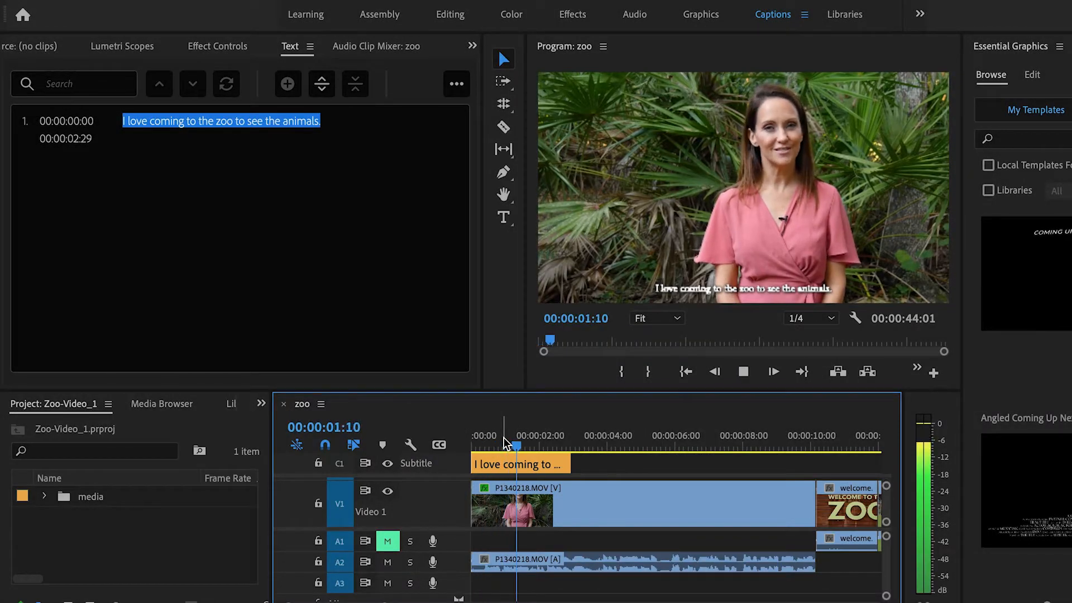
key("space")
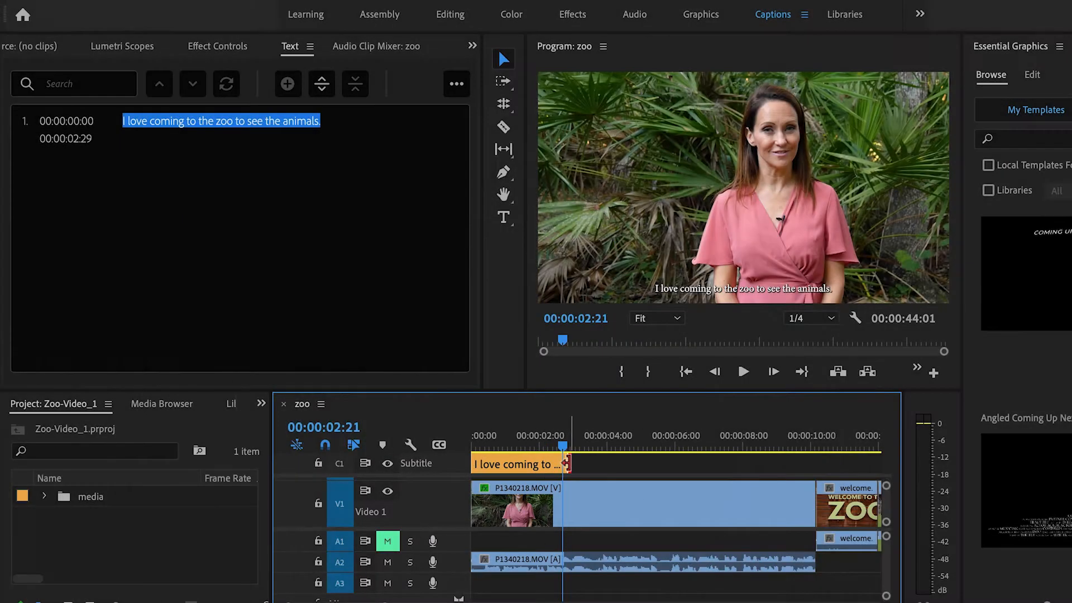
left_click_drag(567, 463, 520, 468)
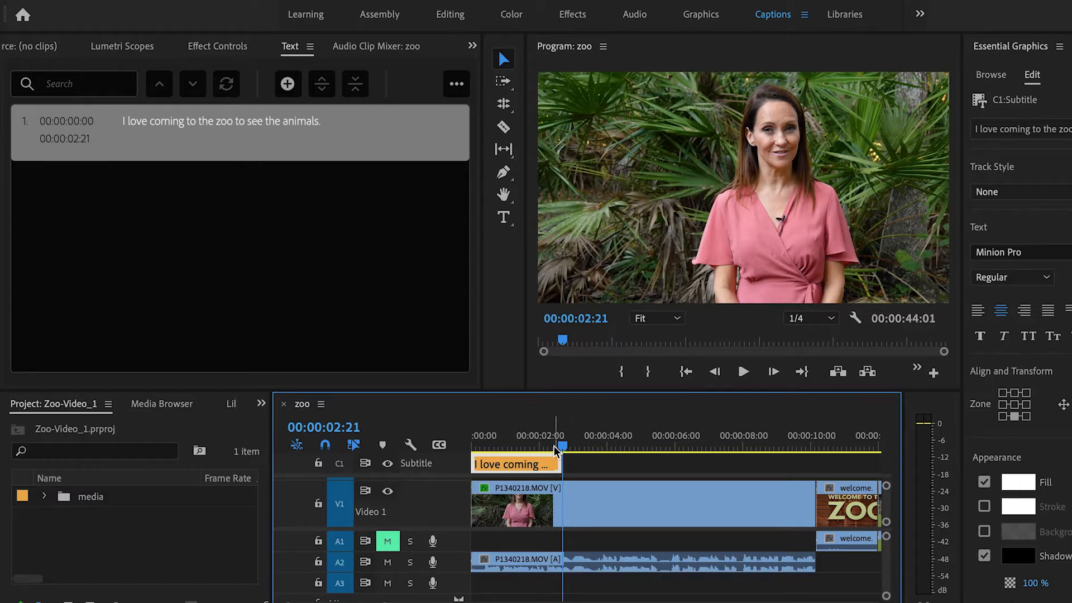
left_click_drag(560, 445, 553, 441)
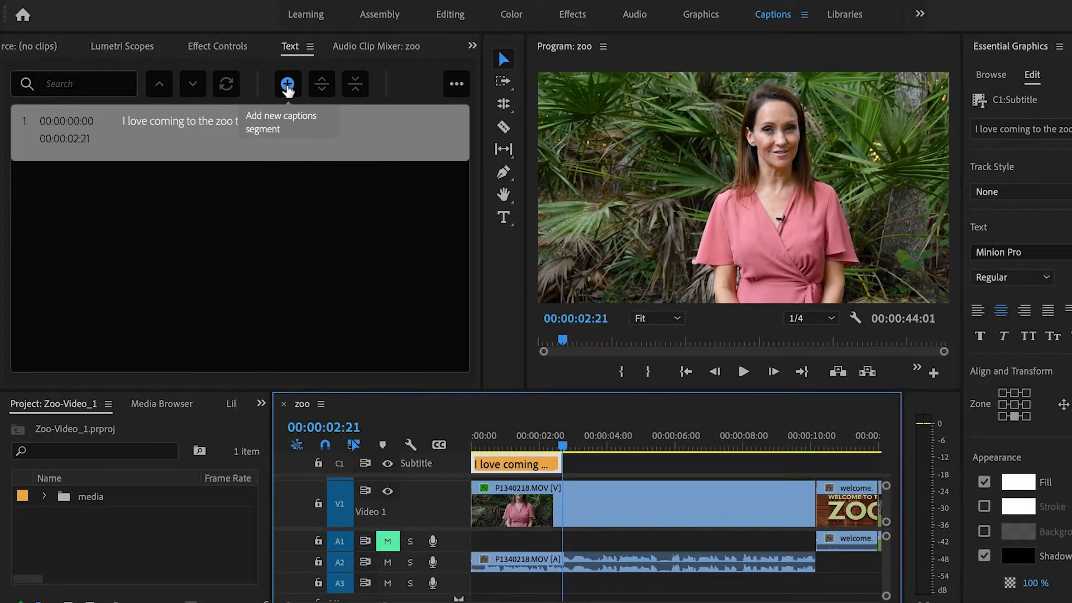
- Add a second caption segment at 00:00:02:21 reading "The tigers are pretty amazing."
left_click(287, 85)
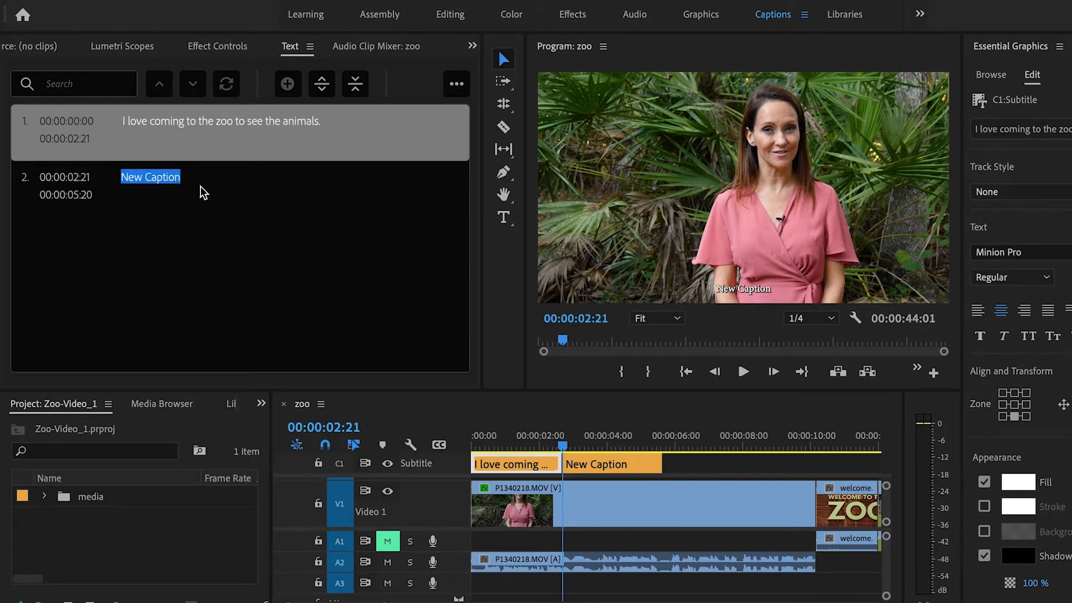
left_click(180, 180)
type("The tigers are pretty amazing.")
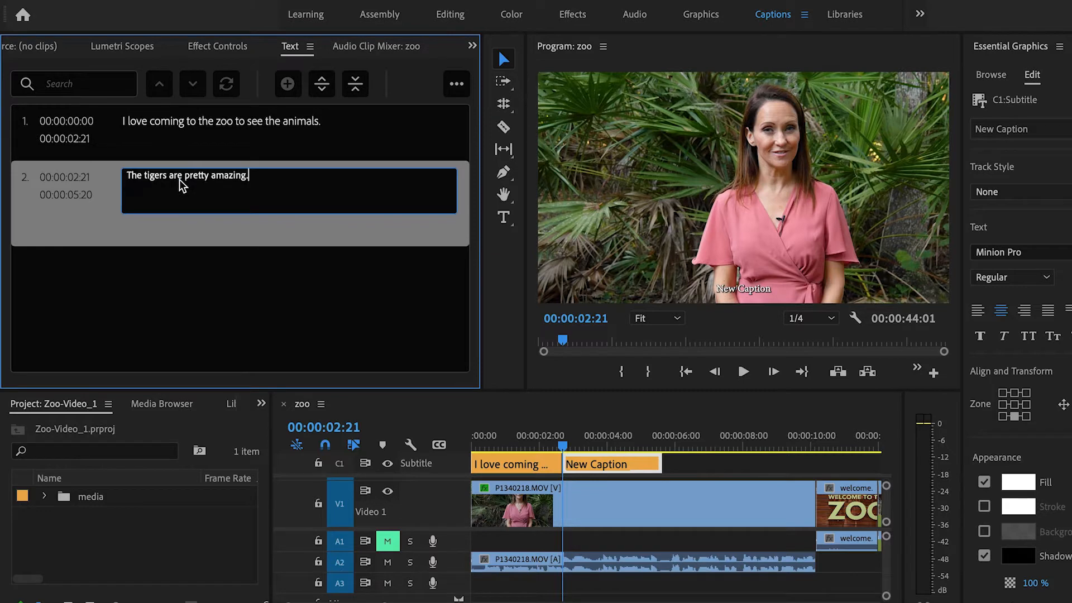
left_click(568, 445)
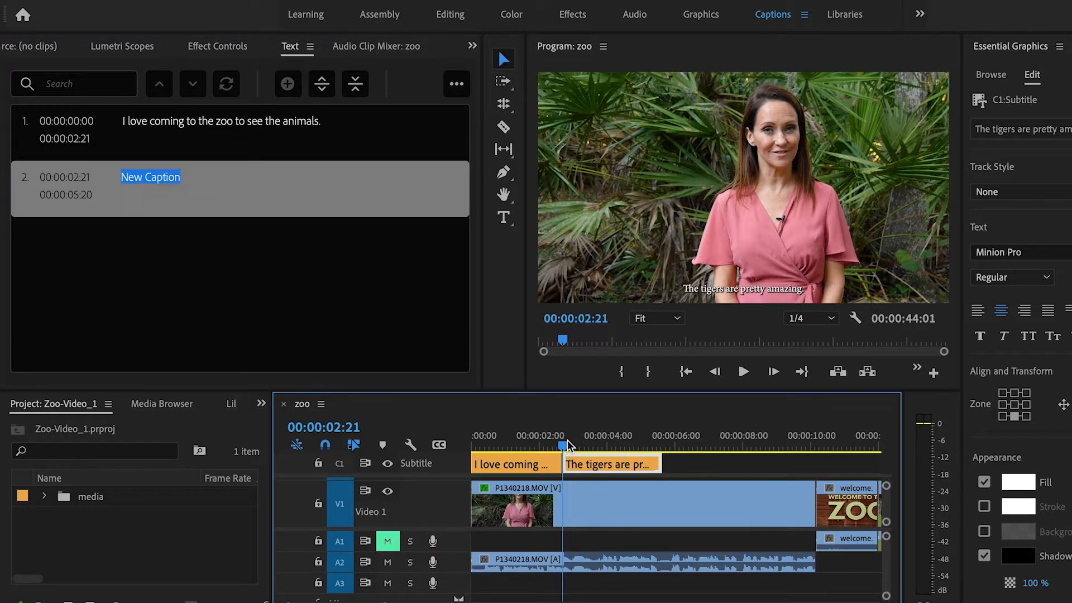
- Play the sequence through the second caption, stopping at 00:00:05:16, and save the project
key("space")
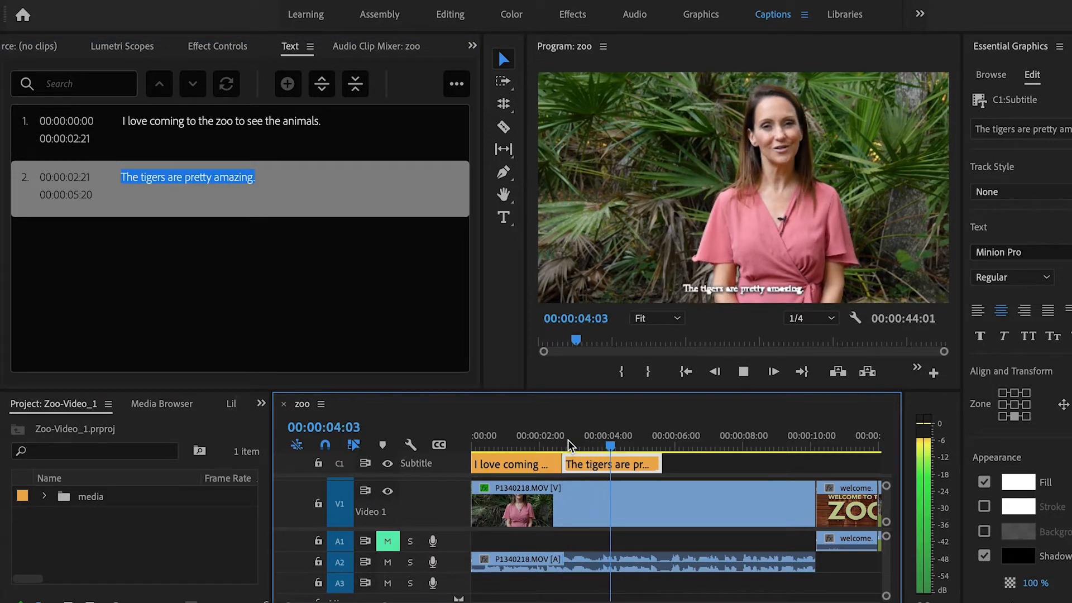
key("space")
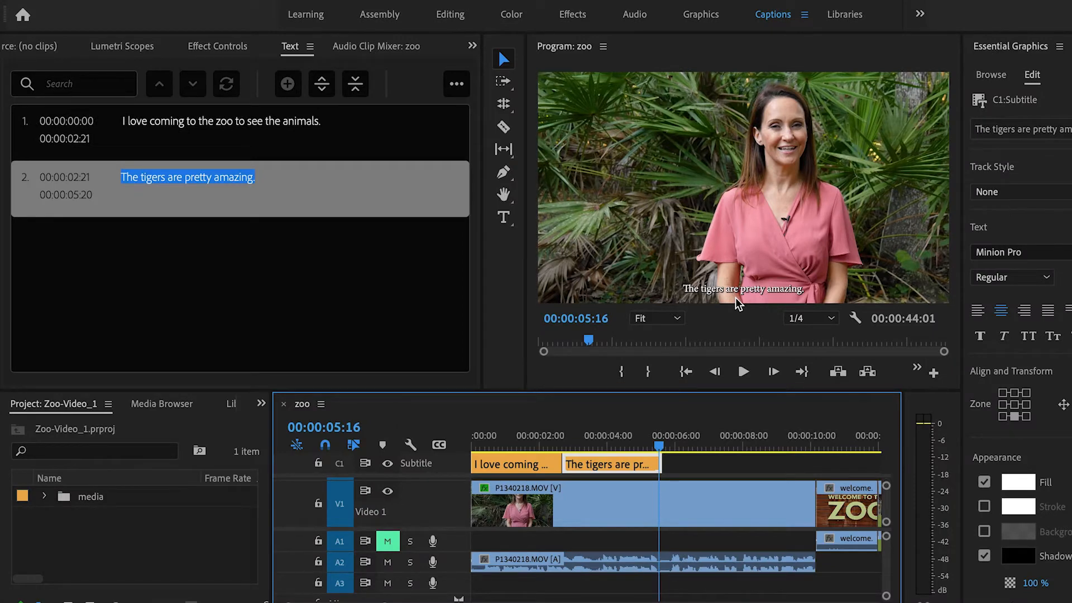
key("ctrl+s")
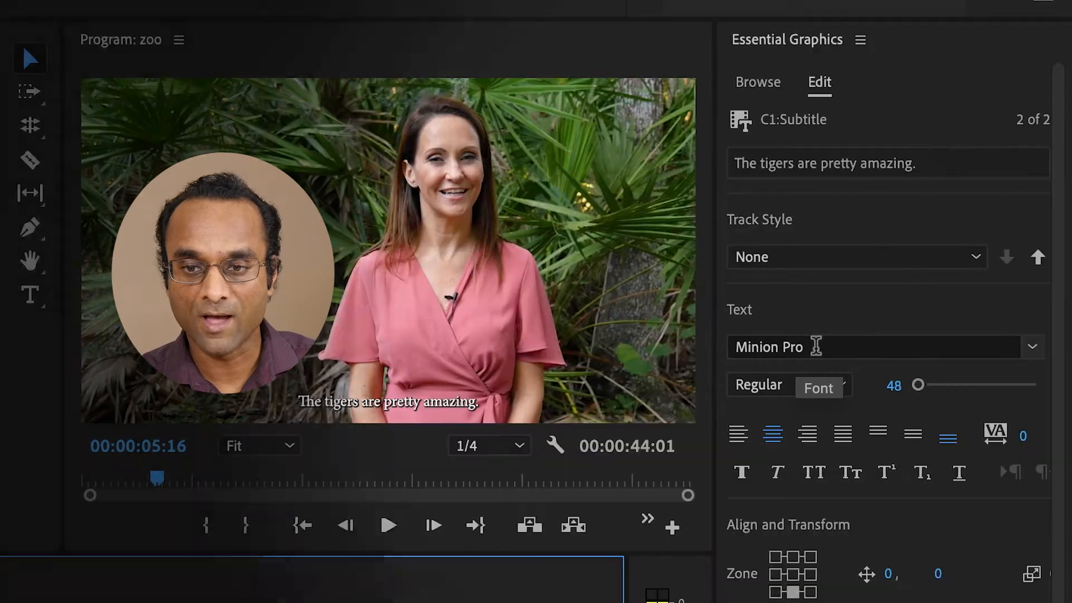
- Set the second caption's font to Open Sans Regular and its font size to 75
left_click(828, 345)
type("op")
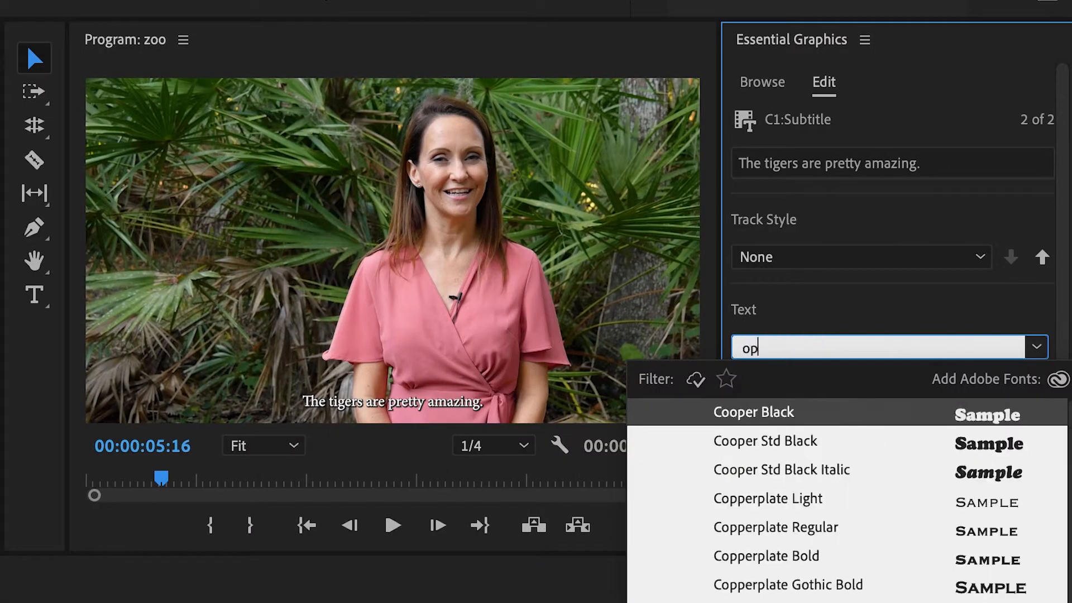
type("en")
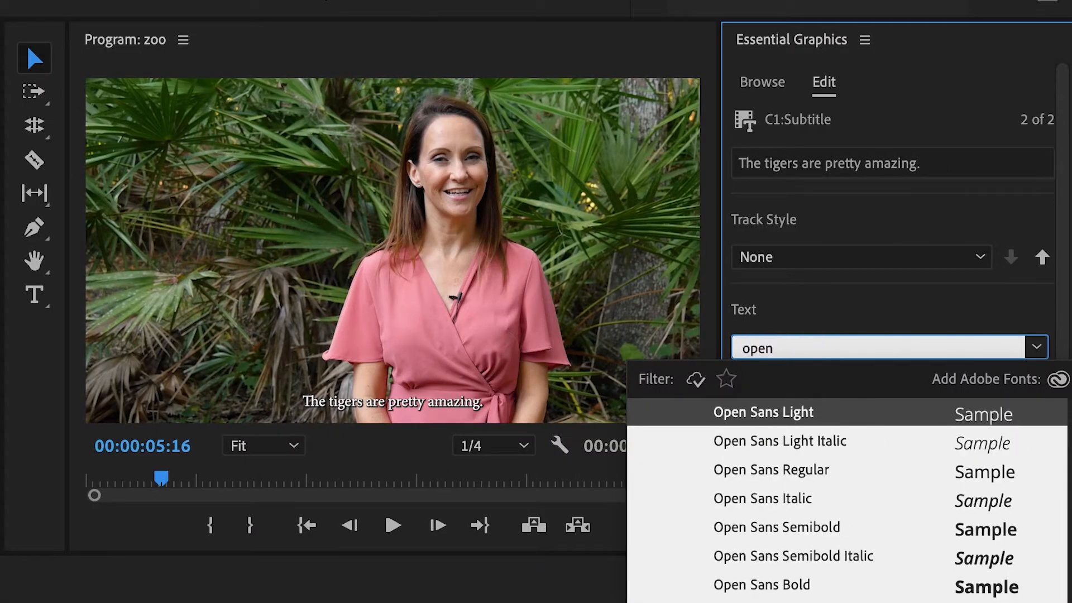
left_click(780, 471)
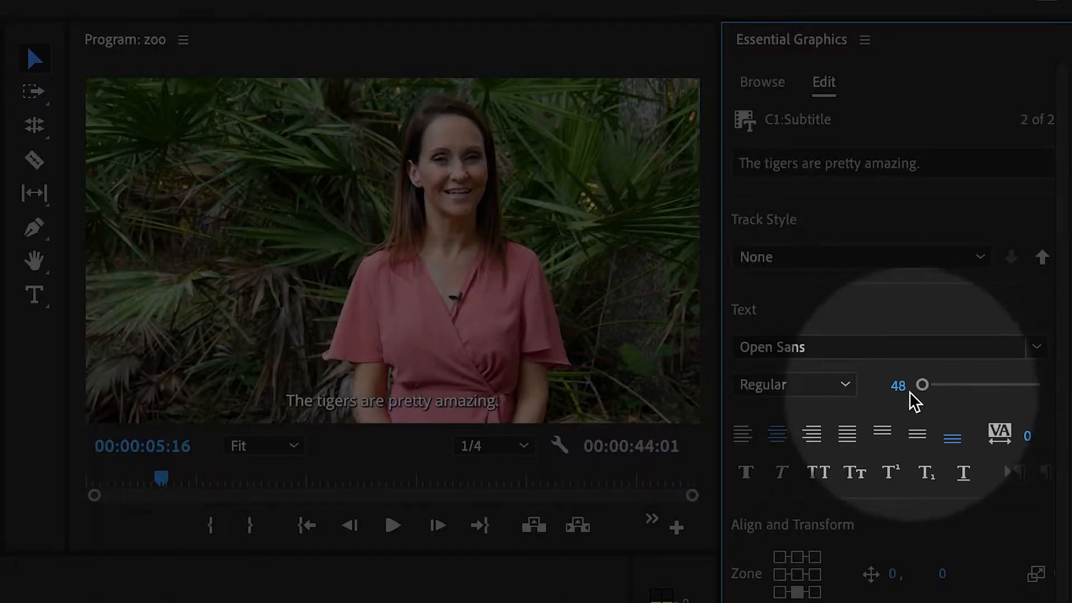
left_click(896, 386)
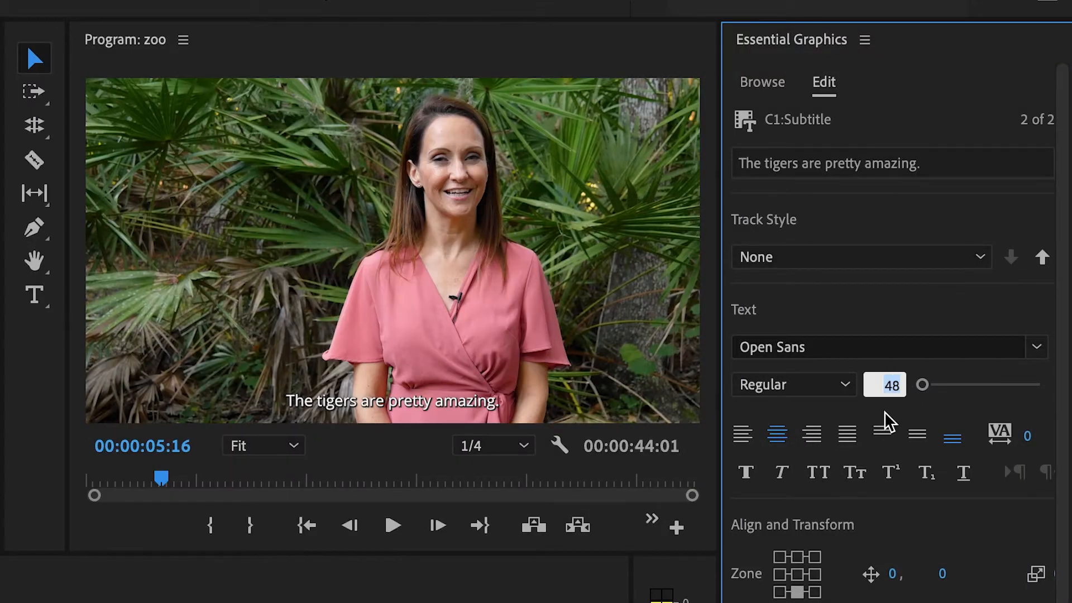
type("75")
key("Return")
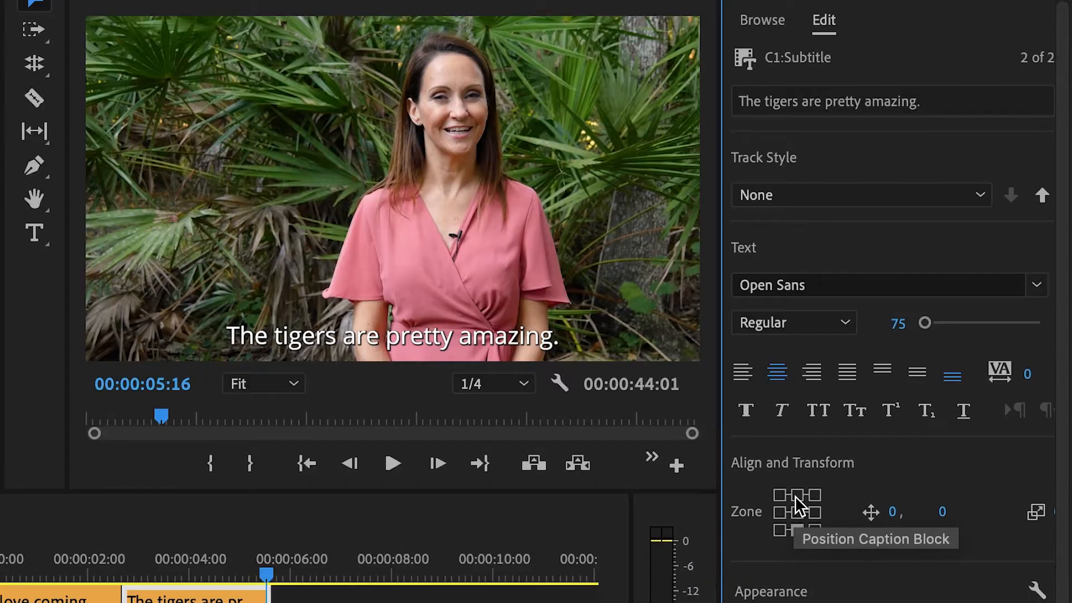
- Try the upper-left zone for the second caption's block and return it to the bottom-center zone
left_click(797, 520)
left_click(779, 495)
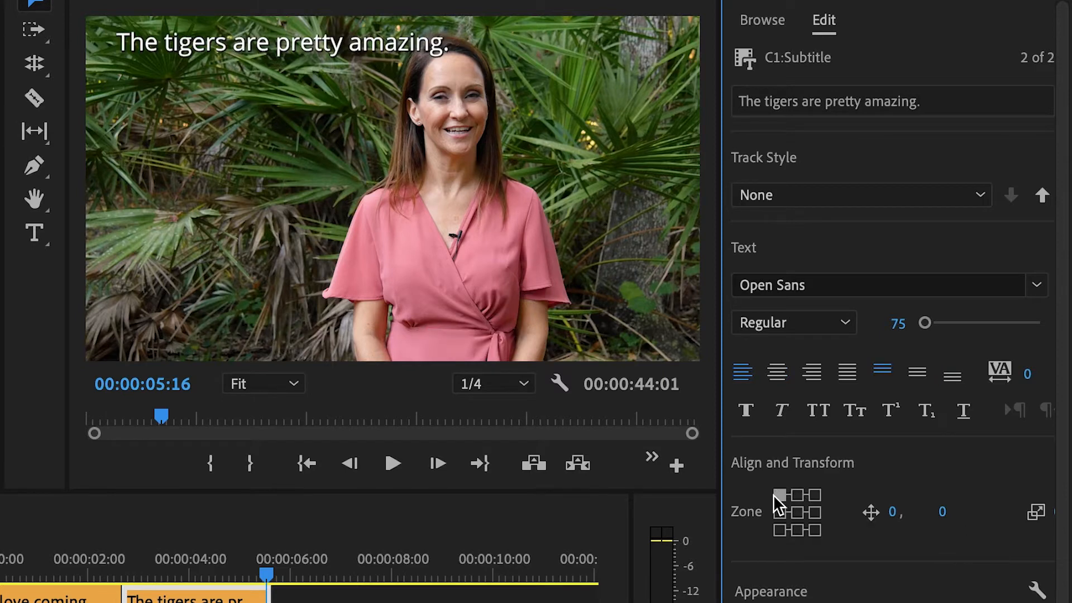
left_click(797, 527)
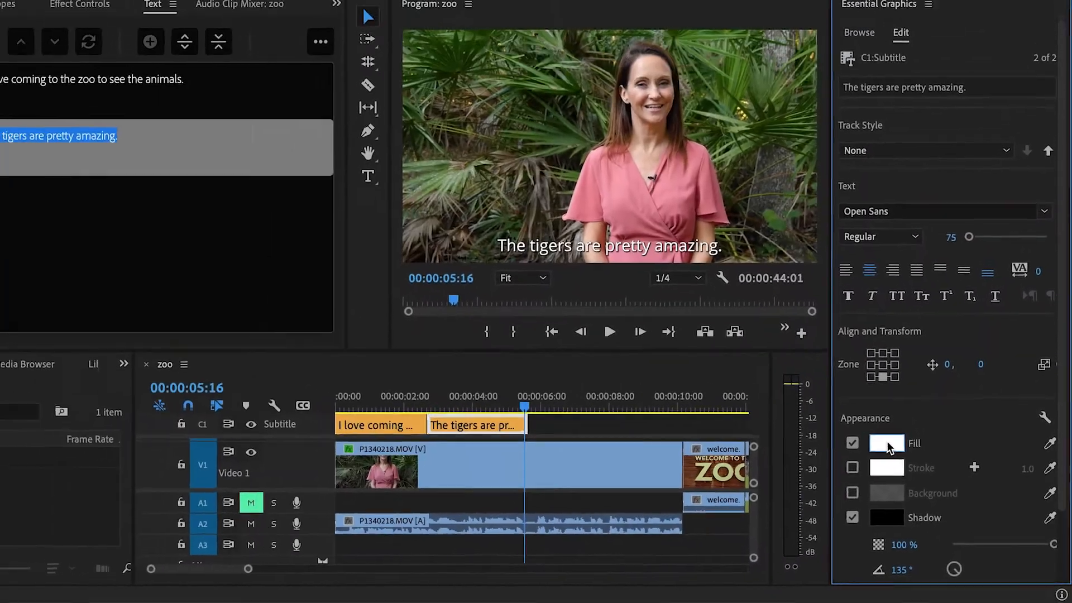
- Try a bright green fill (01FF6A) and no shadow on the second caption, restoring the white fill and the shadow
left_click(888, 447)
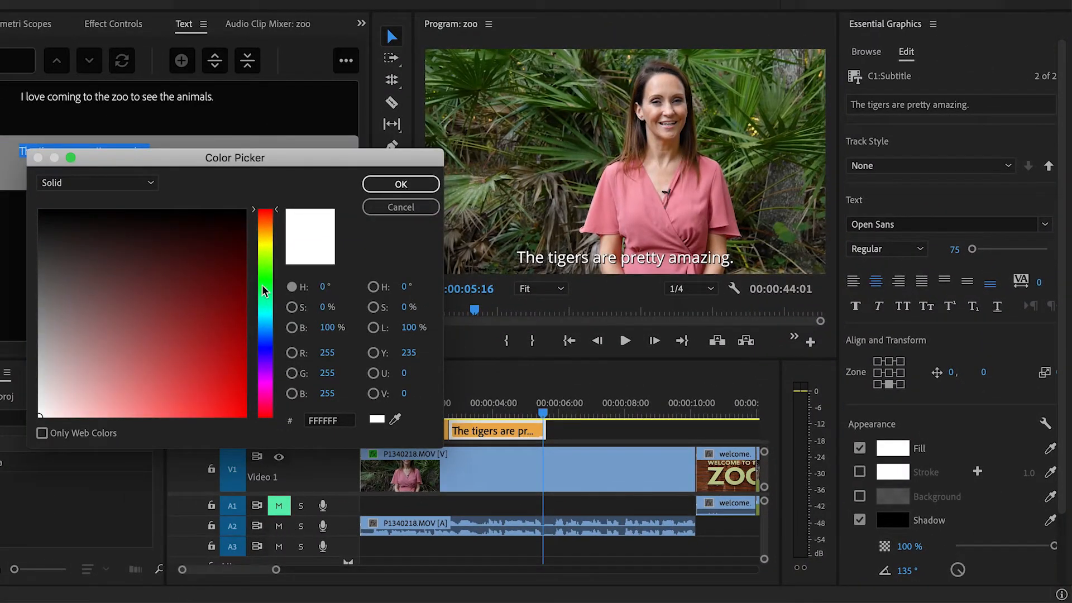
left_click(244, 285)
left_click_drag(223, 335, 245, 422)
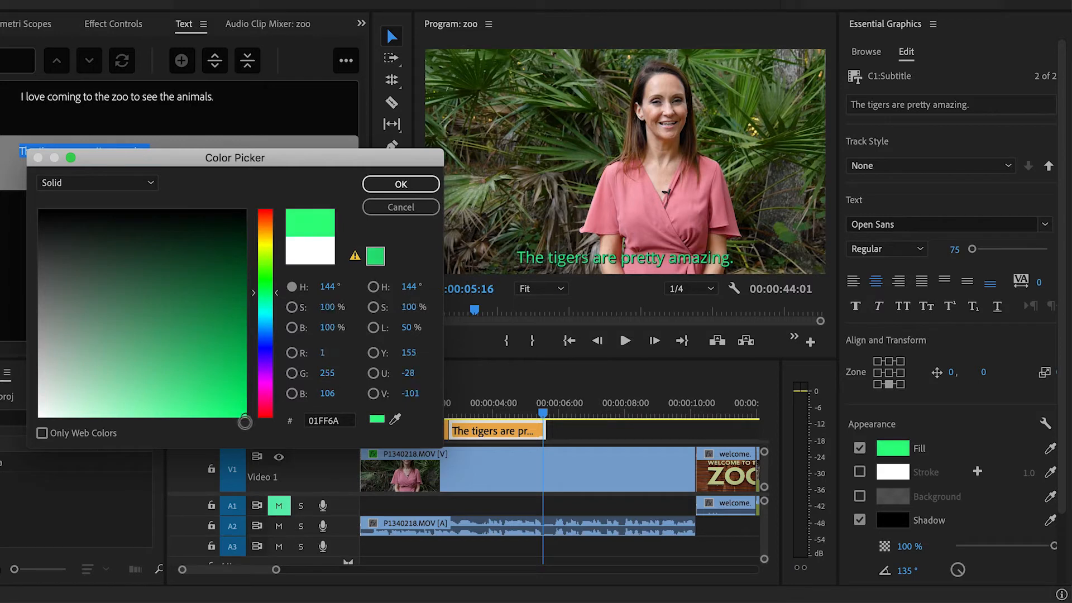
left_click(394, 184)
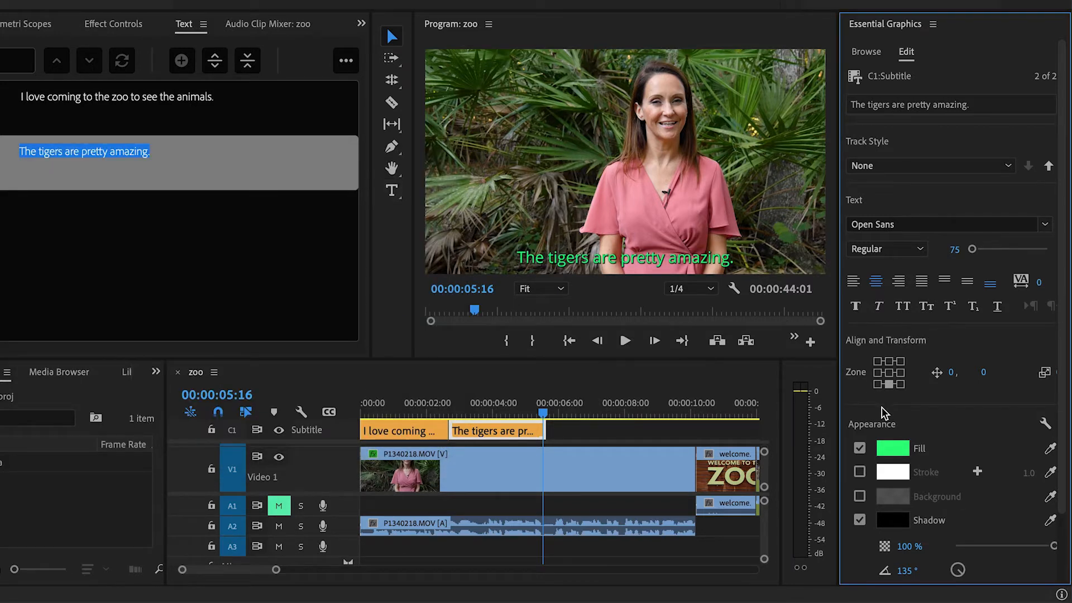
key("ctrl+z")
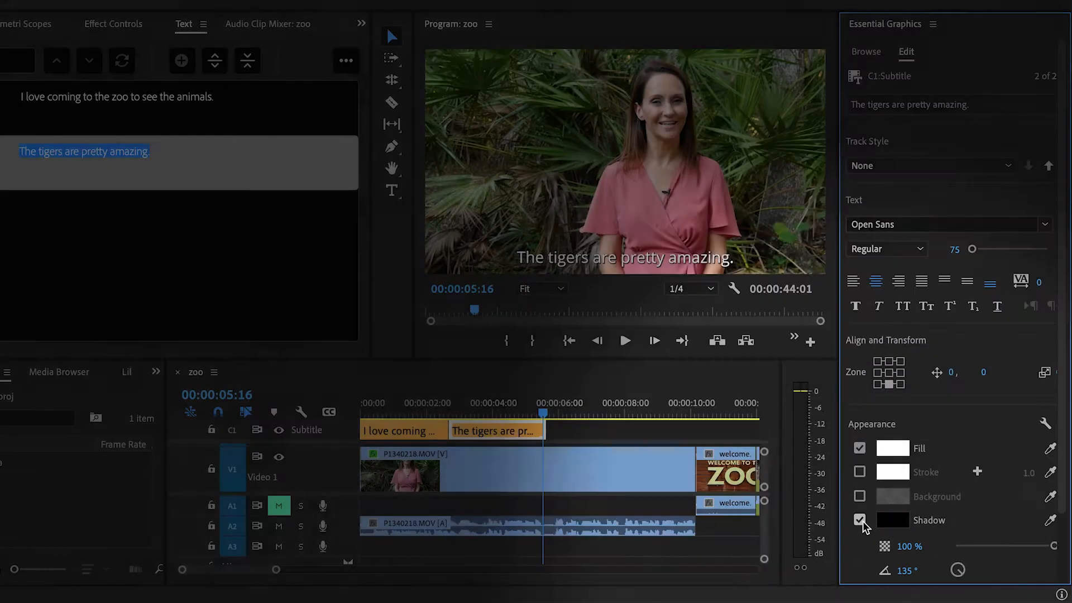
left_click(861, 520)
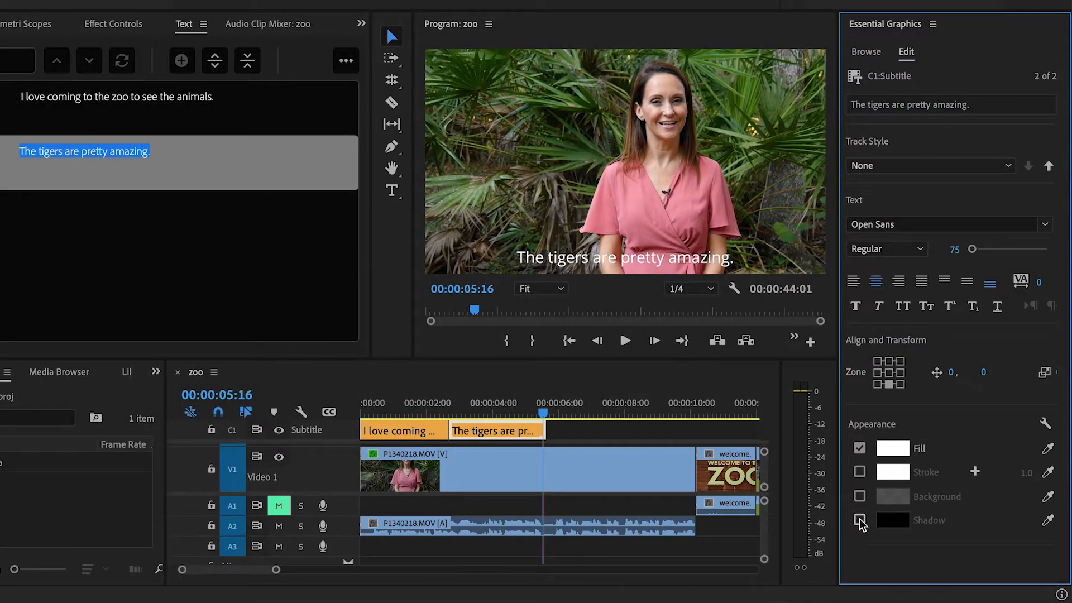
left_click(860, 520)
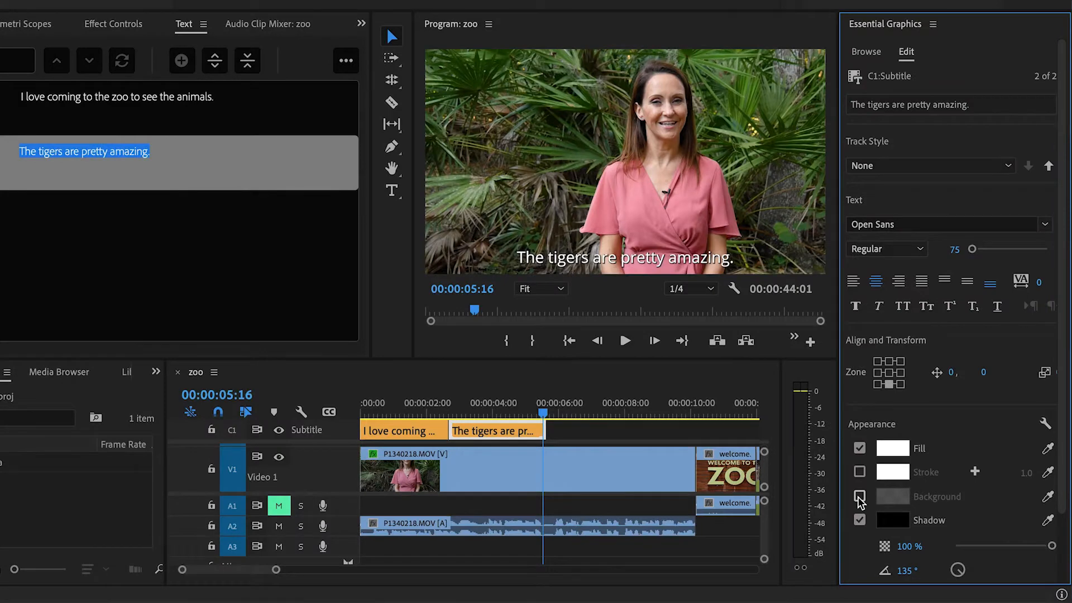
- Enable a background behind the second caption and set its color to black (000000)
left_click(859, 496)
left_click(887, 497)
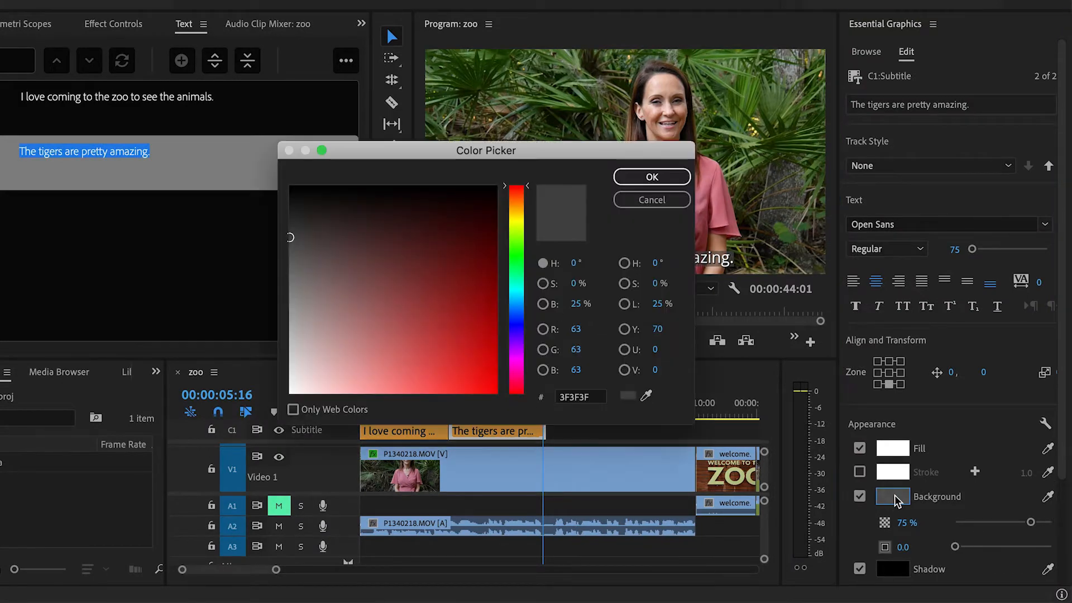
left_click_drag(323, 212, 275, 178)
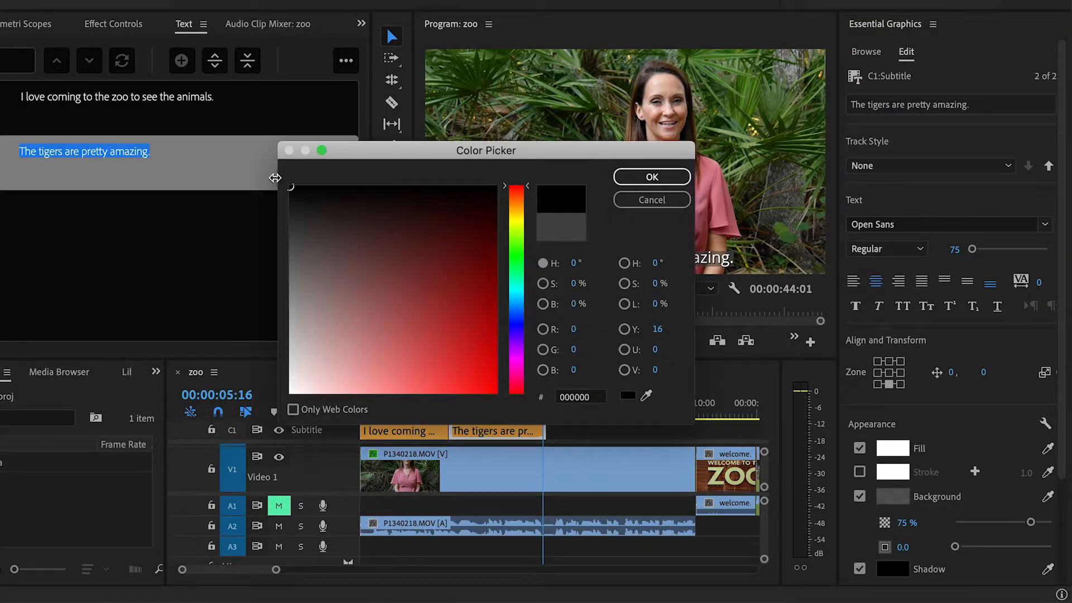
left_click(637, 177)
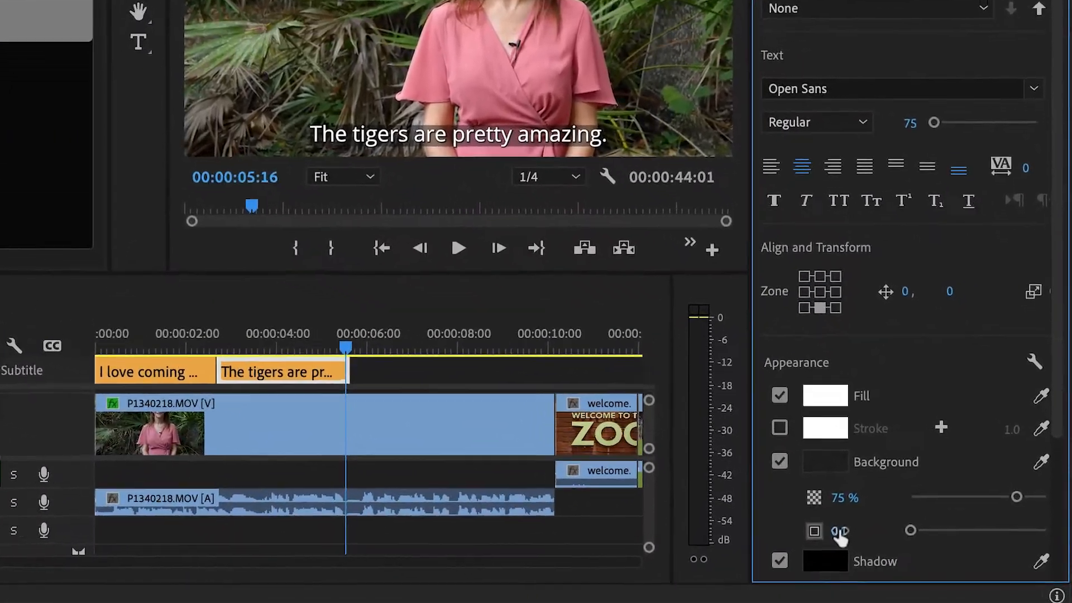
- Set the size of the second caption's background to 10
left_click(867, 537)
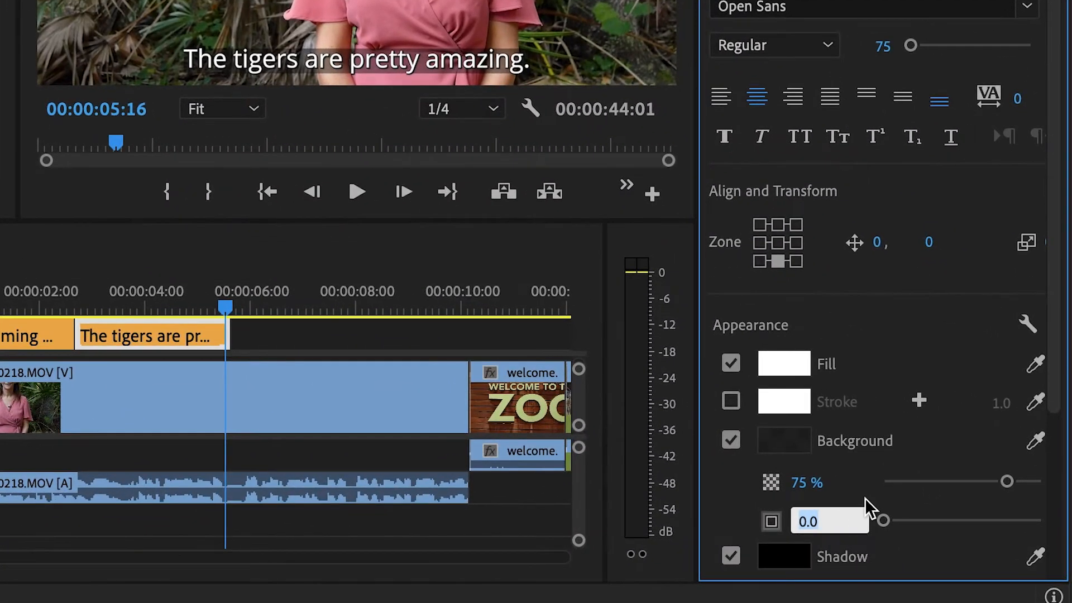
type("10")
key("Return")
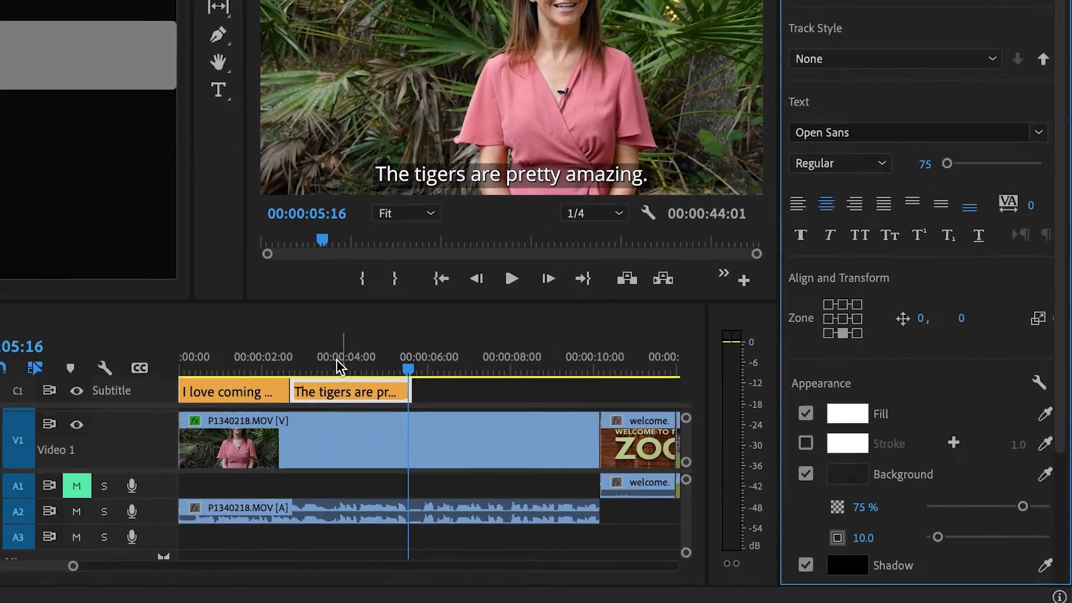
- Compare the appearance of the first and second captions in the program preview
left_click(340, 367)
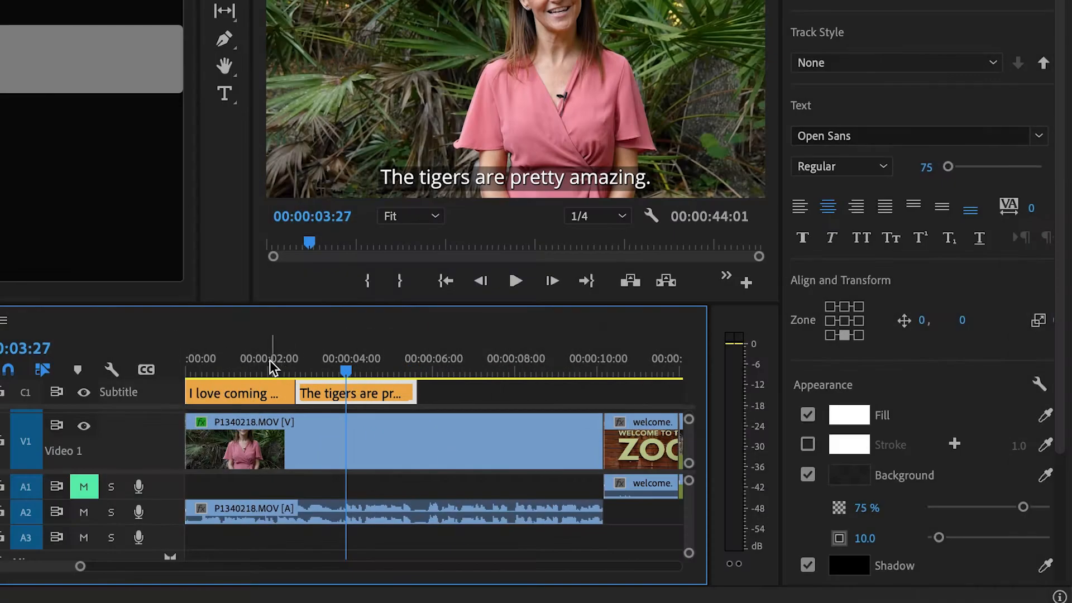
left_click(255, 366)
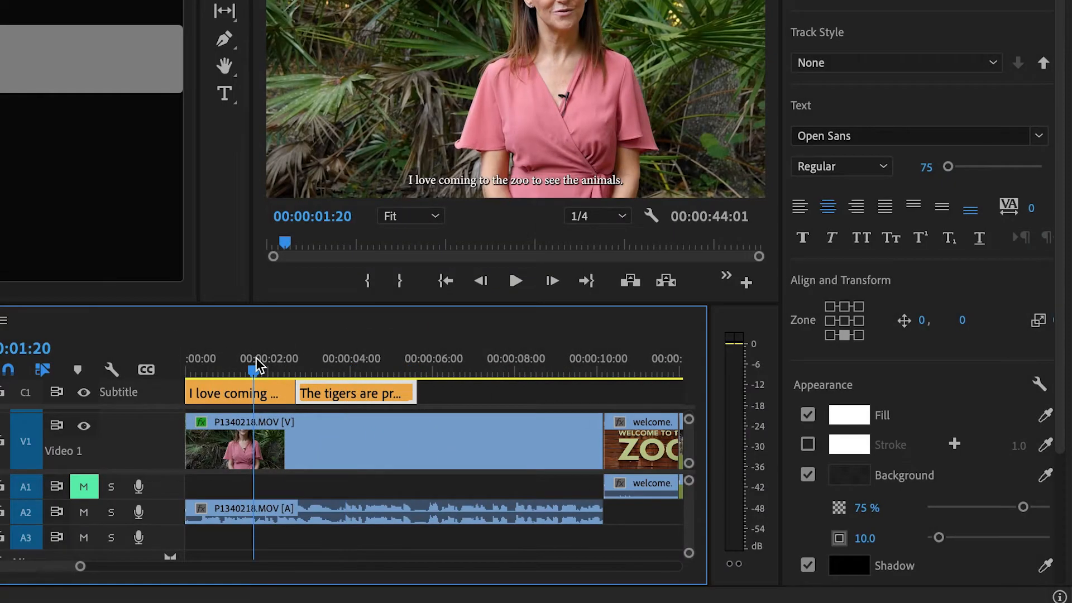
left_click(348, 369)
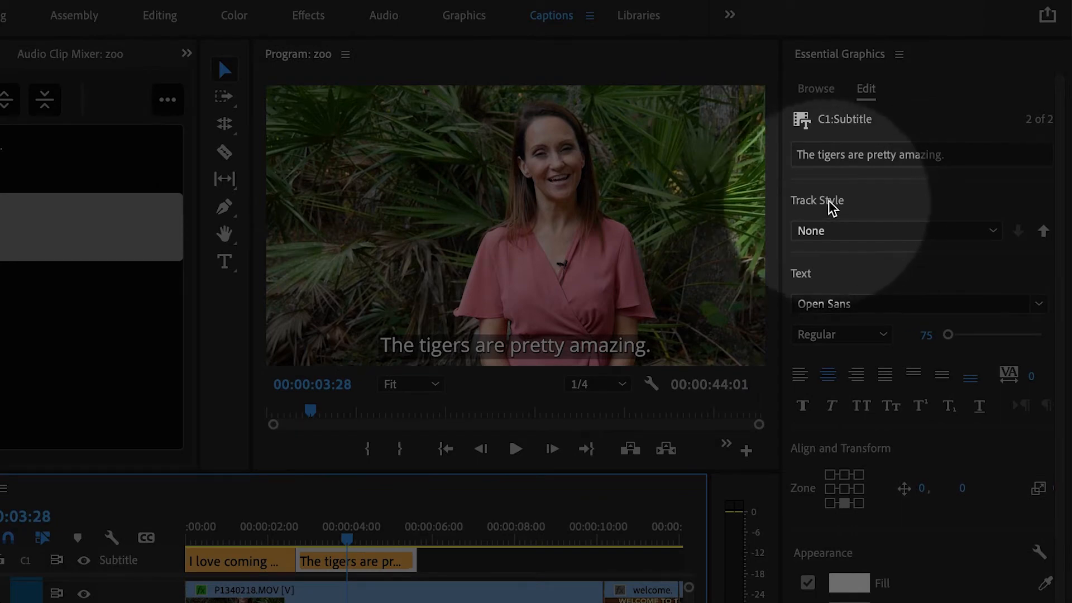
- Create a track style named Text Style from the second caption's formatting
left_click(834, 234)
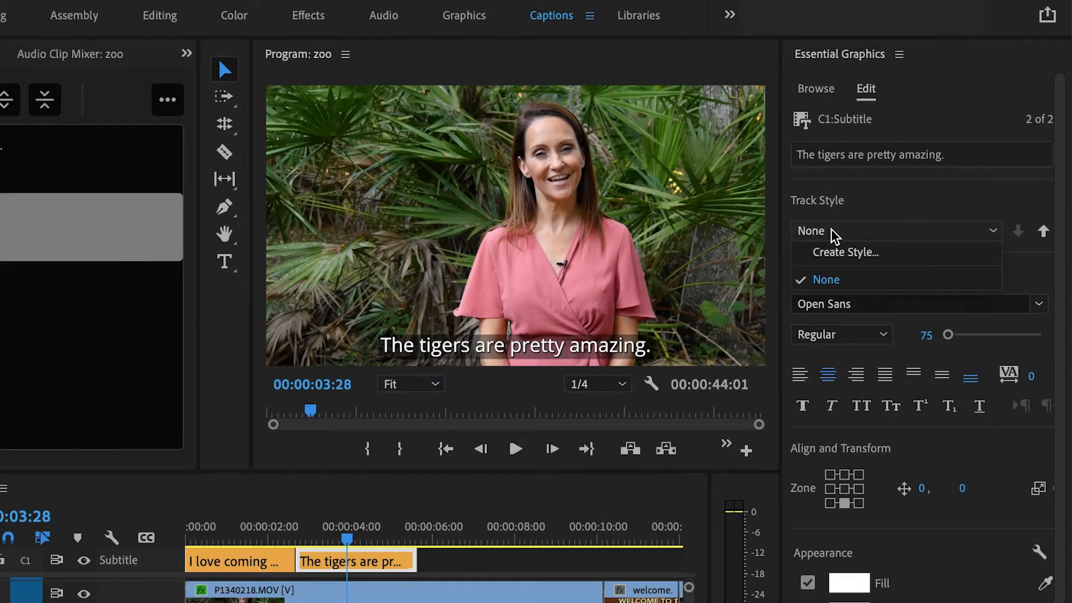
left_click(848, 256)
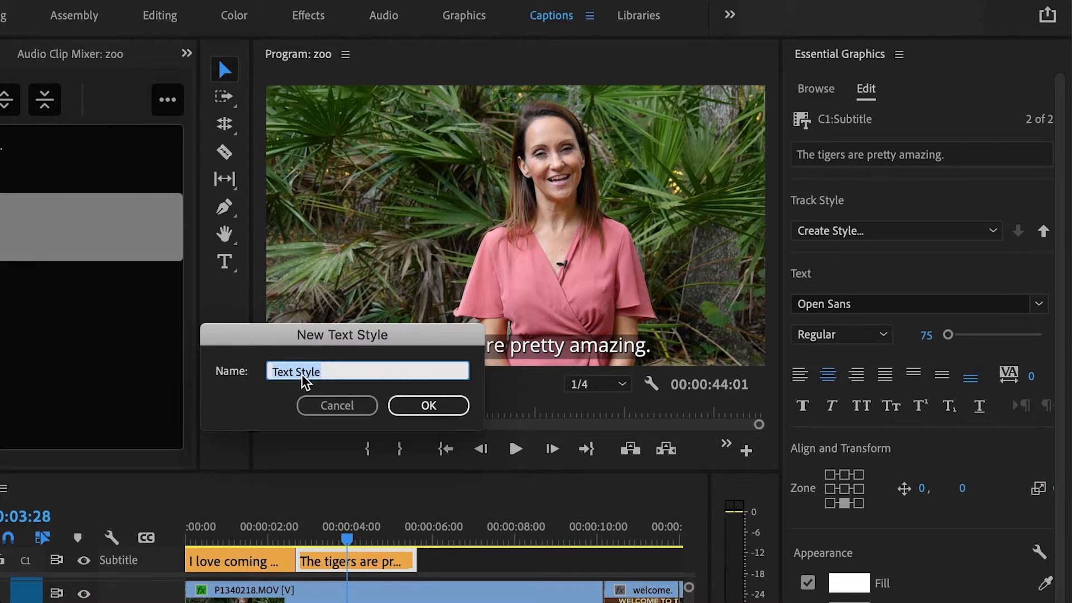
left_click(429, 406)
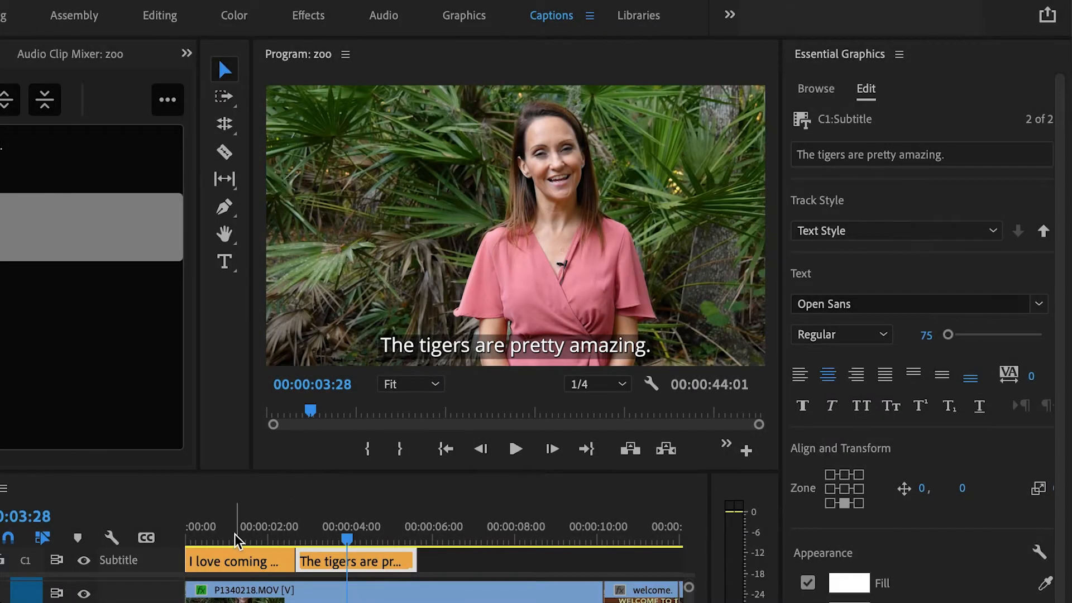
- Check how the track style looks on both captions of the subtitle track
left_click(234, 539)
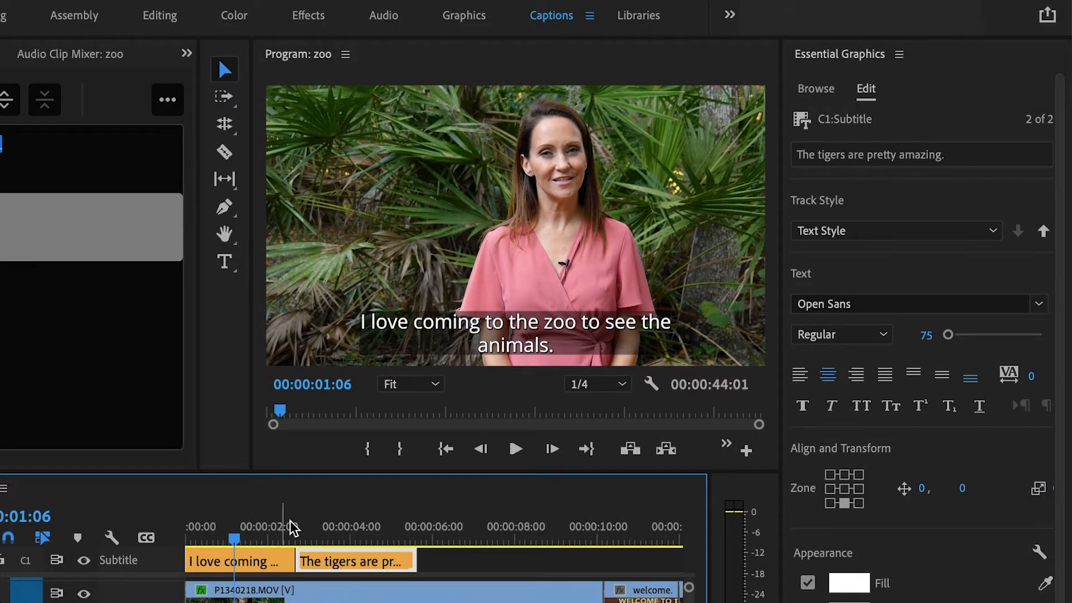
left_click(343, 526)
left_click(233, 527)
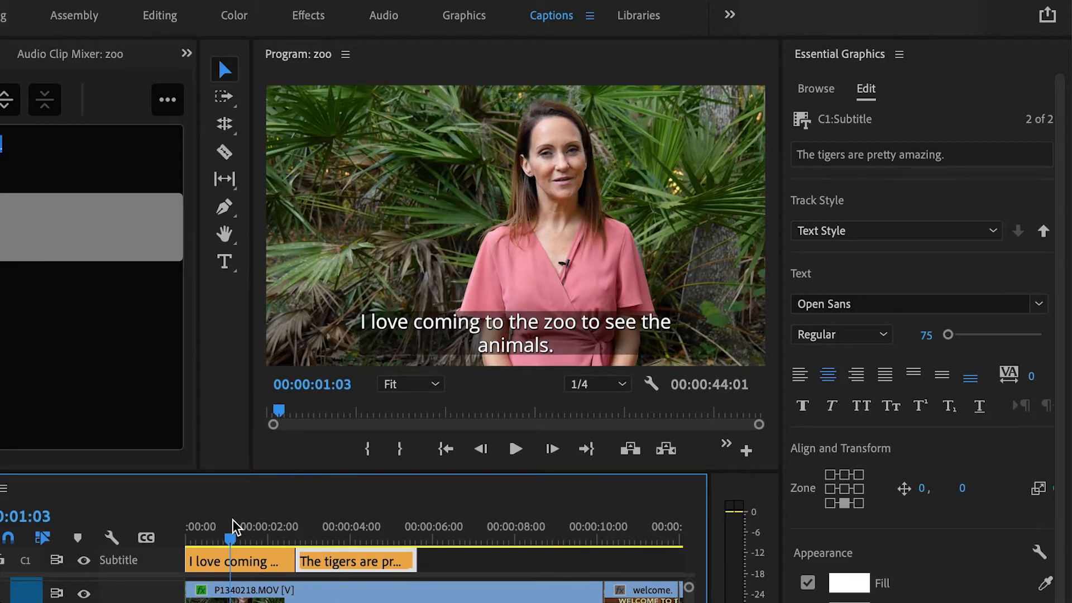
left_click(366, 527)
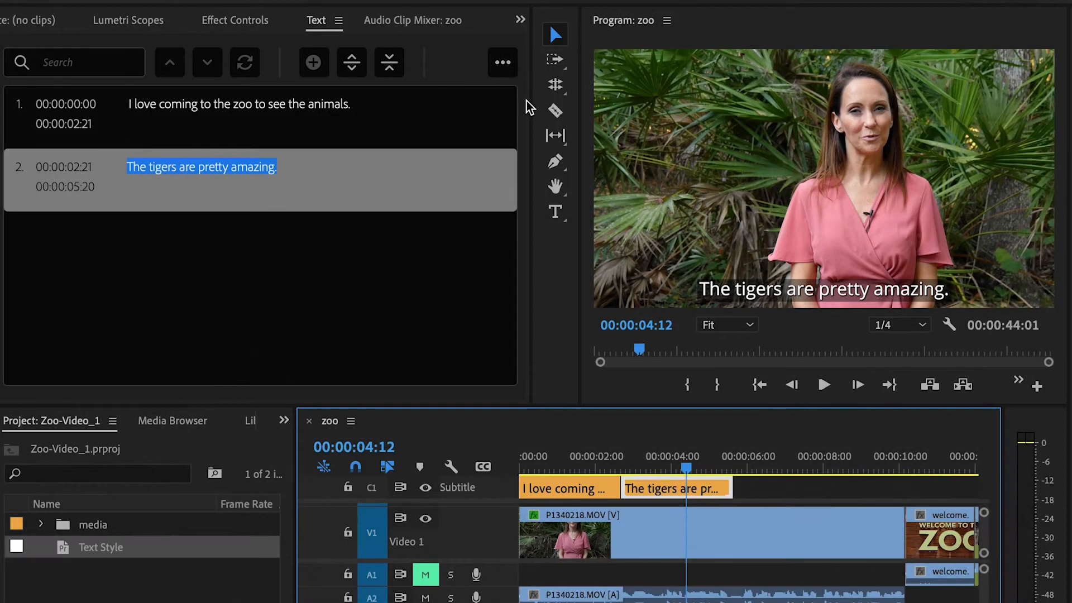
- Export the captions as an SRT captions file named export to the Desktop
mouse_move(529, 126)
left_mouse_down()
mouse_move(470, 128)
mouse_move(540, 136)
left_mouse_up()
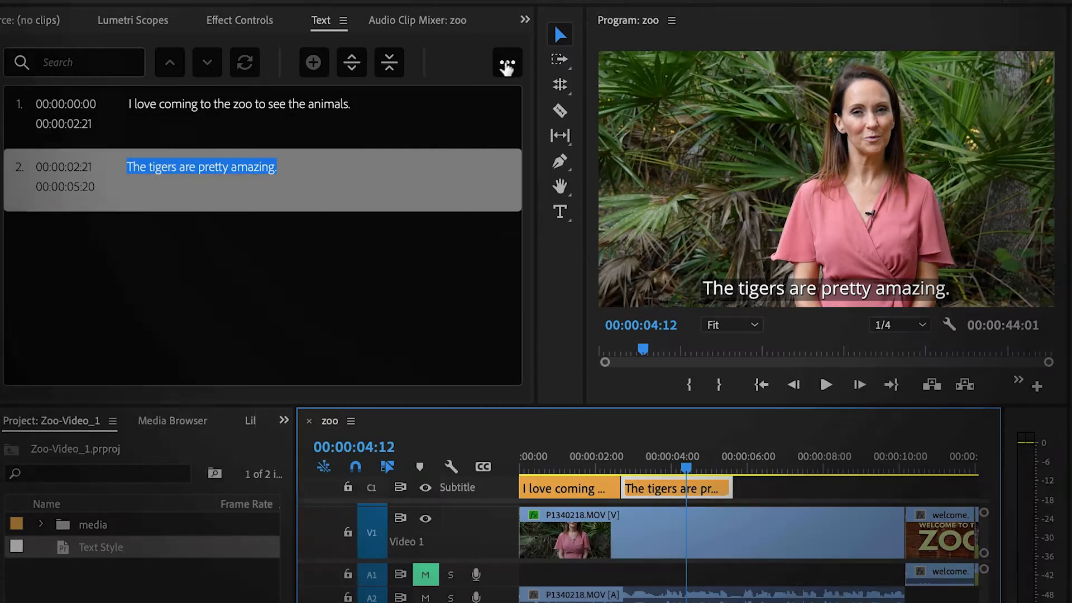
left_click(506, 66)
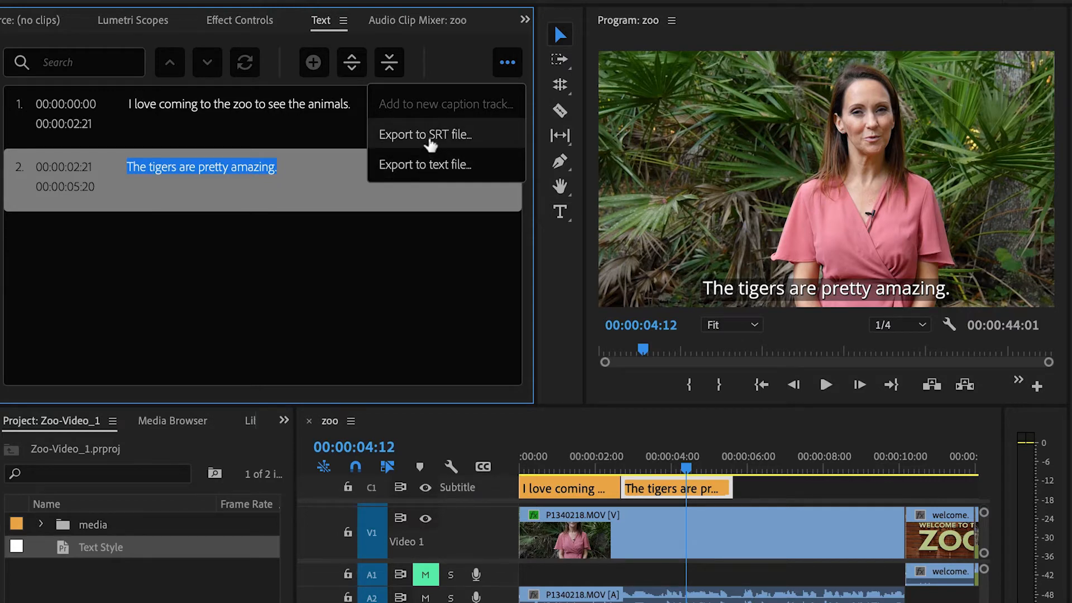
left_click(436, 137)
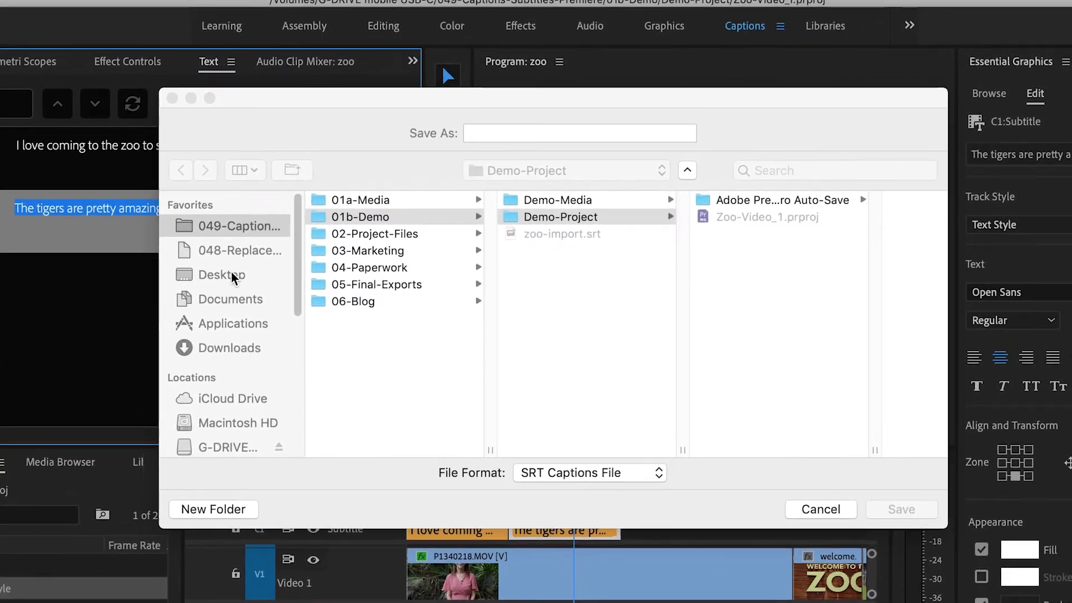
left_click(296, 248)
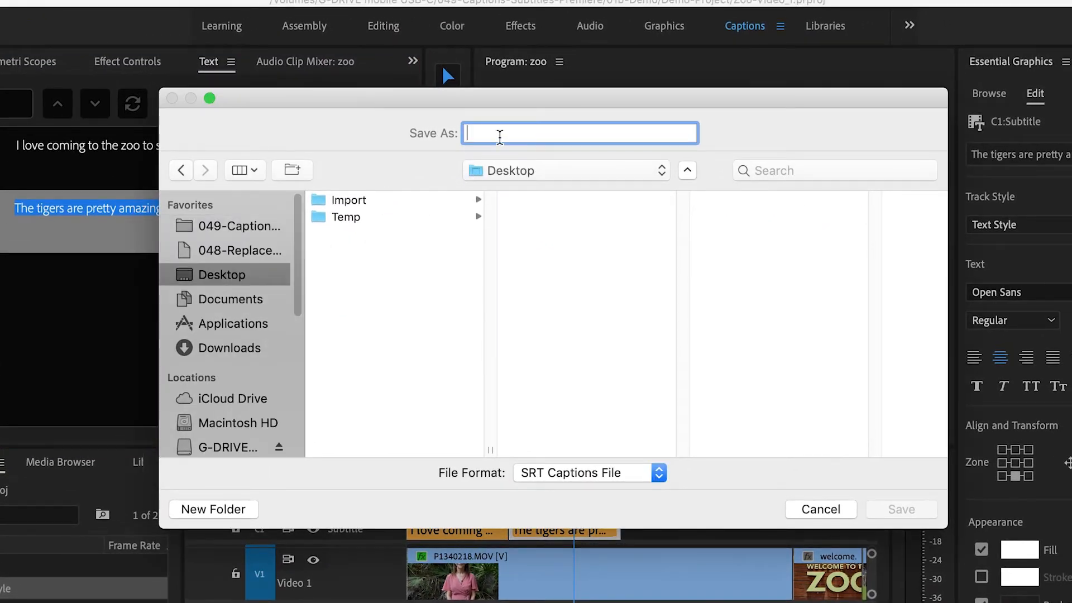
type("export")
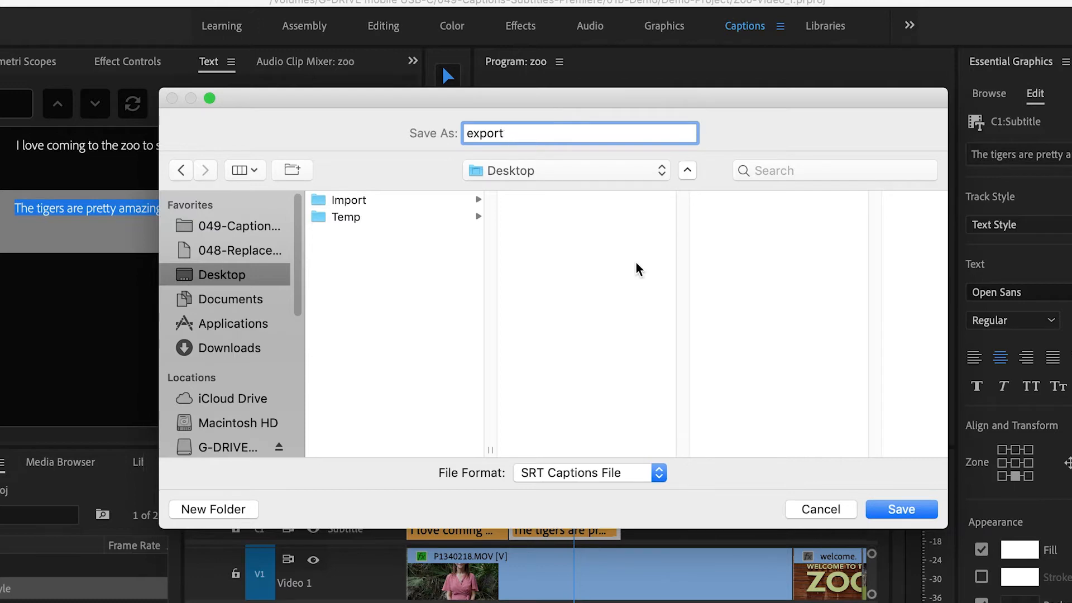
left_click(894, 507)
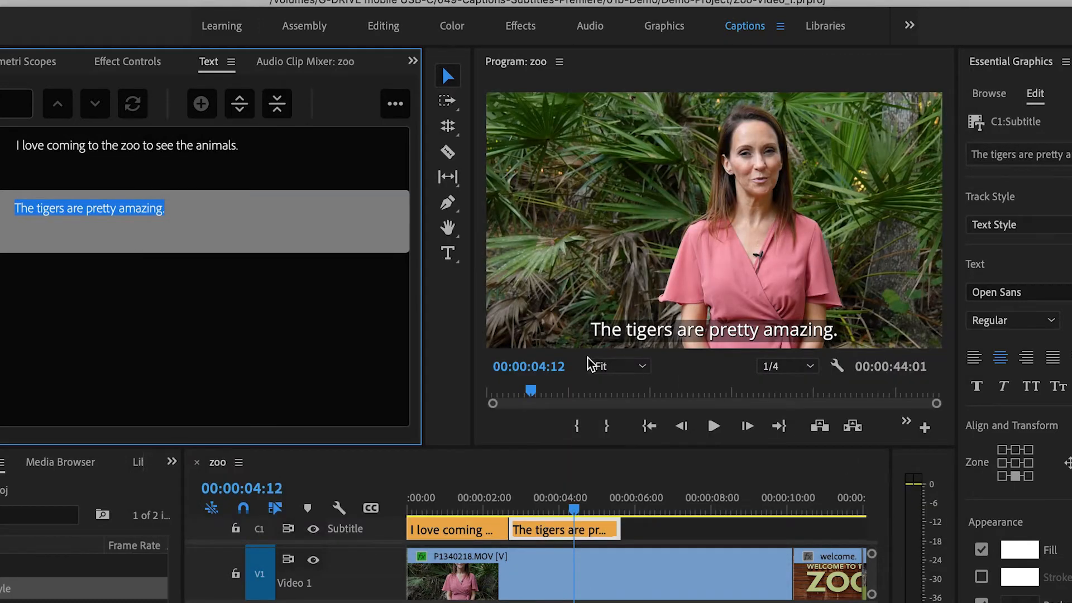
- Switch to Finder and locate the exported export.srt file on the Desktop
key("super+Tab")
key("super+Tab")
key("super+Tab")
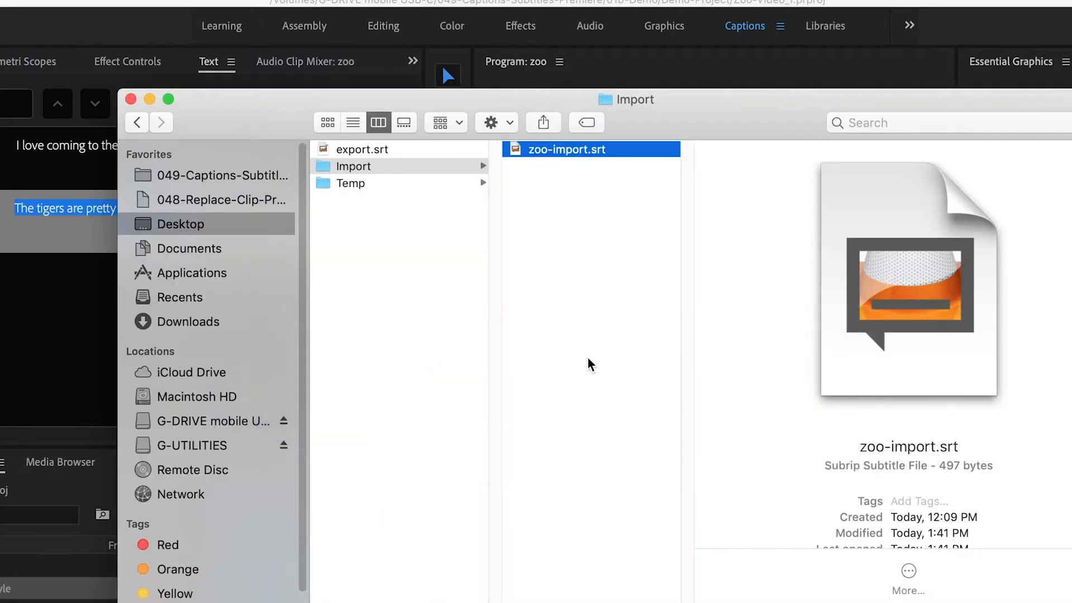
left_click(196, 226)
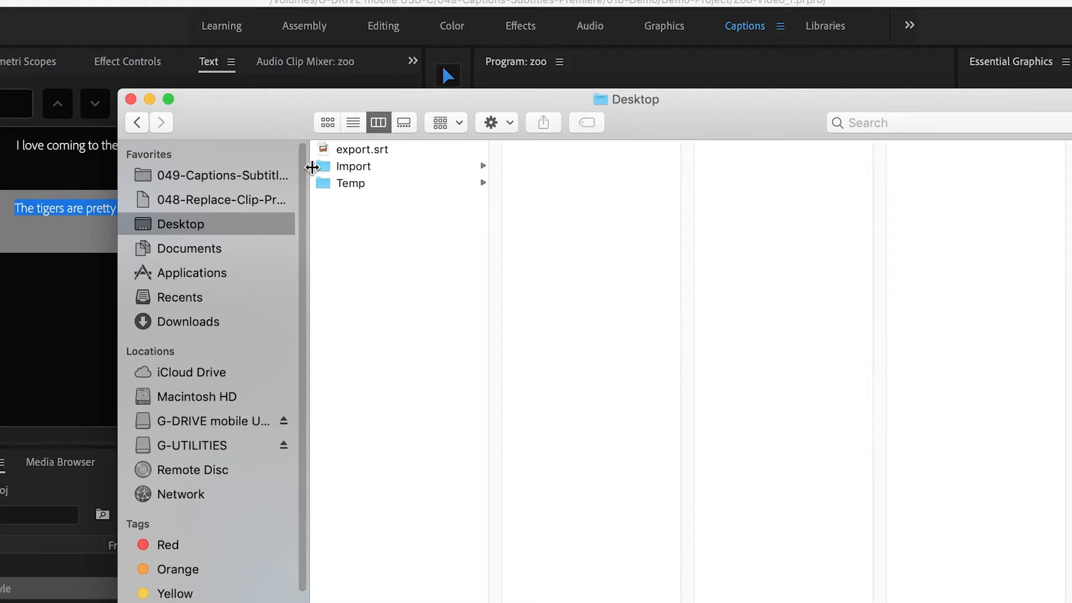
left_click(361, 150)
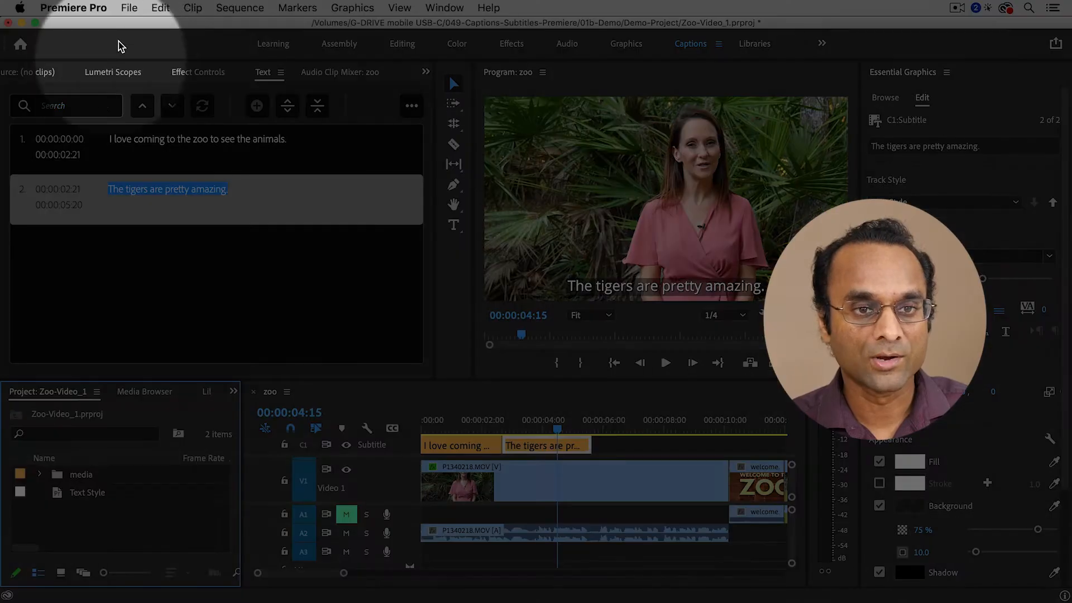
- Import the caption file zoo-import.srt from the Import folder into the project
left_click(129, 7)
mouse_move(200, 397)
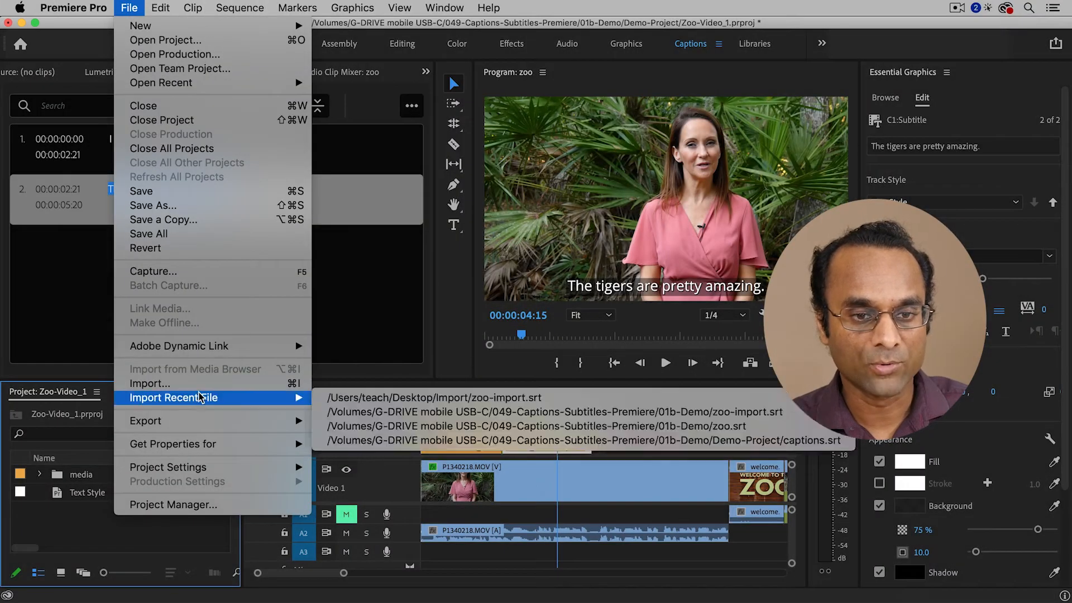
left_click(149, 383)
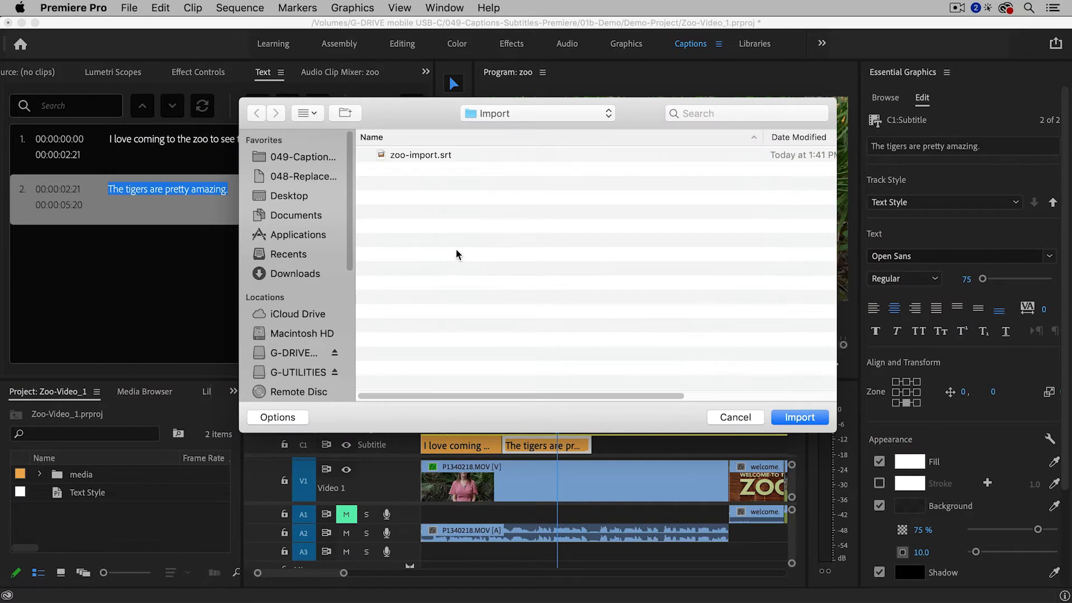
left_click(419, 158)
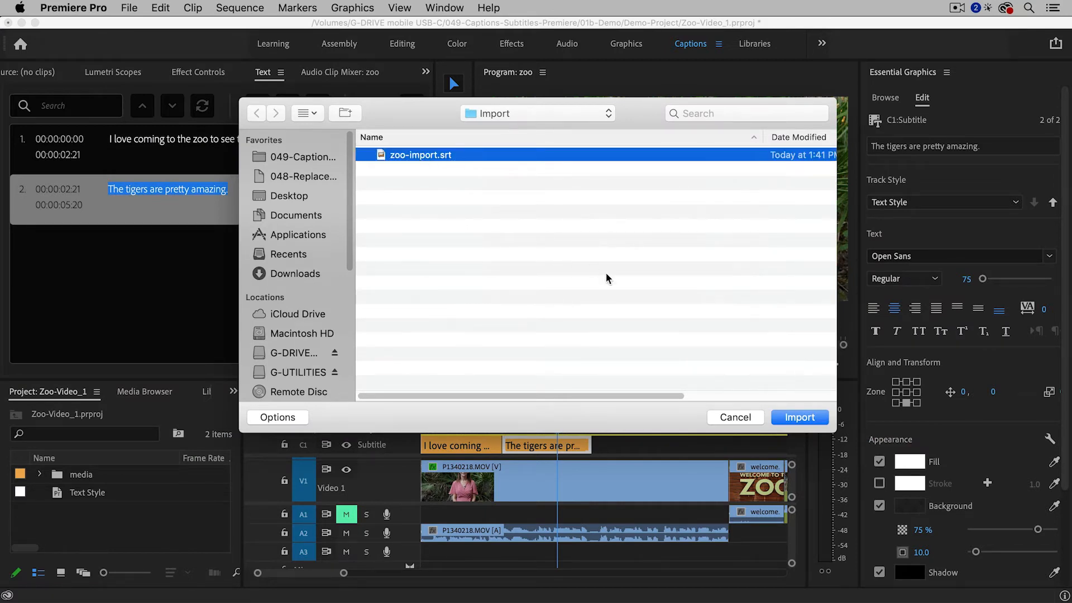
left_click(812, 421)
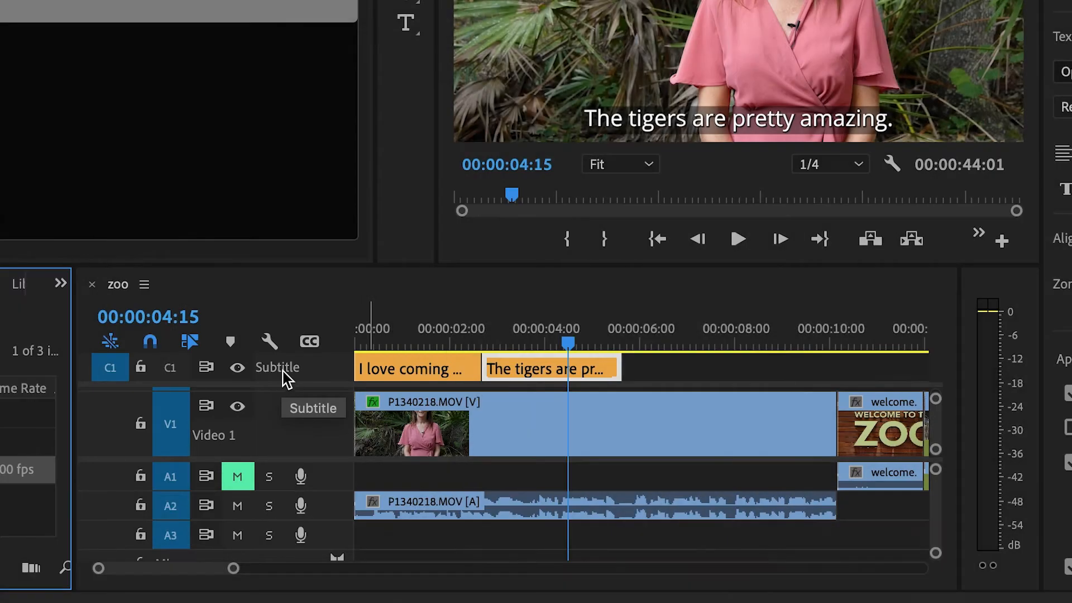
- Hide the existing subtitle track and delete it from the zoo sequence
left_click(237, 368)
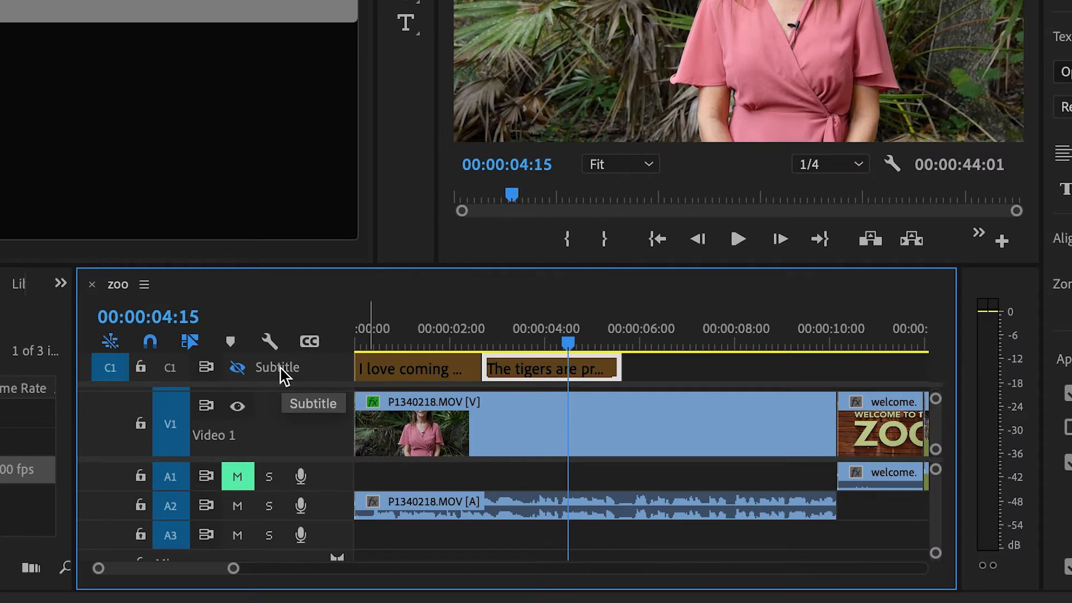
right_click(279, 366)
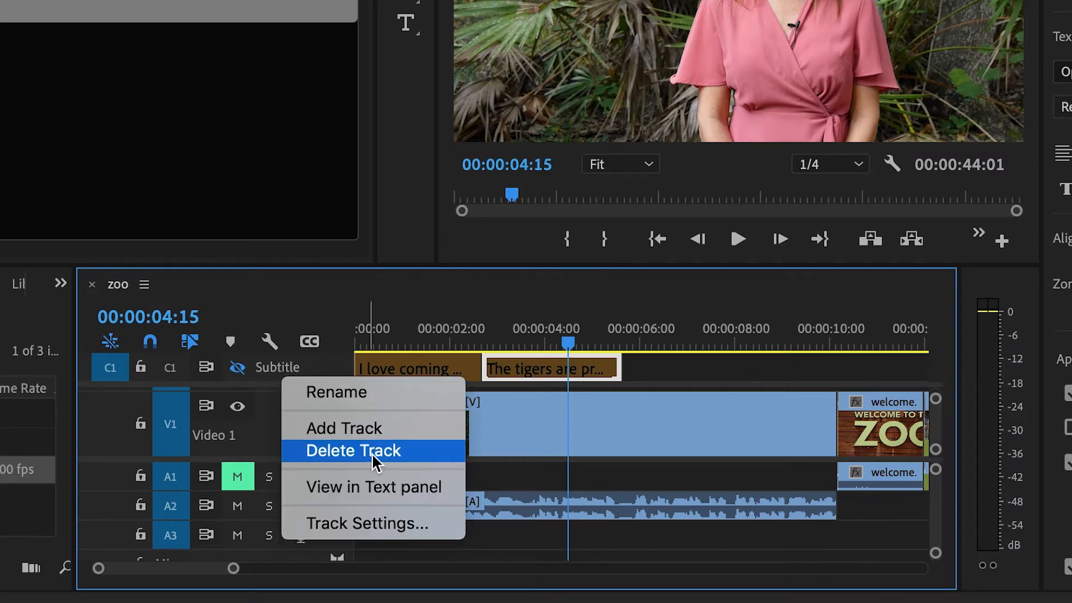
left_click(410, 451)
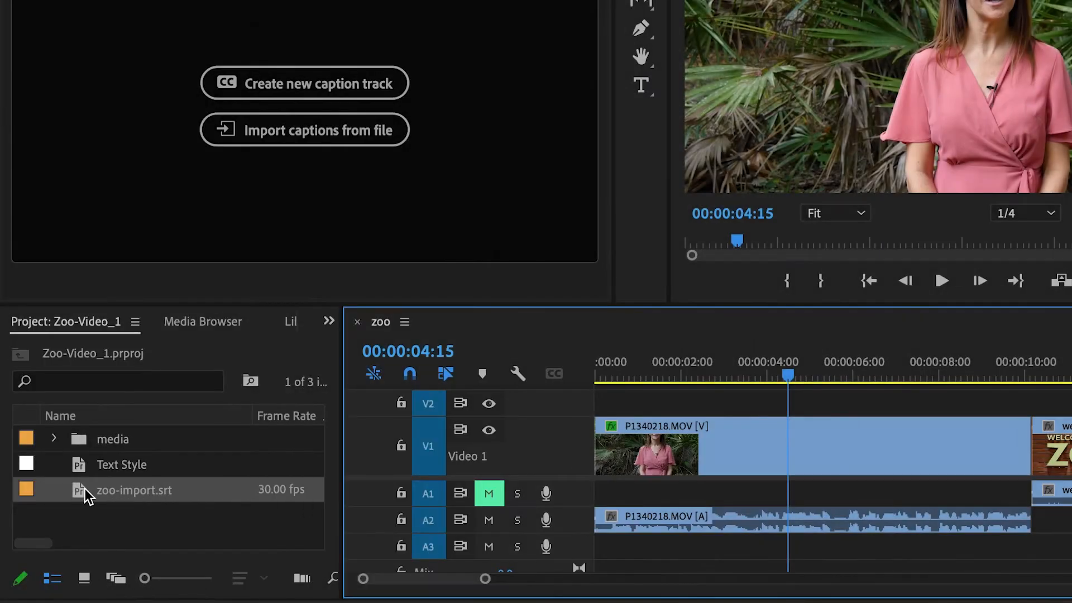
- Add zoo-import.srt to the zoo sequence as a new Subtitle-format caption track with no style, starting at the timeline start
left_click_drag(79, 488, 618, 389)
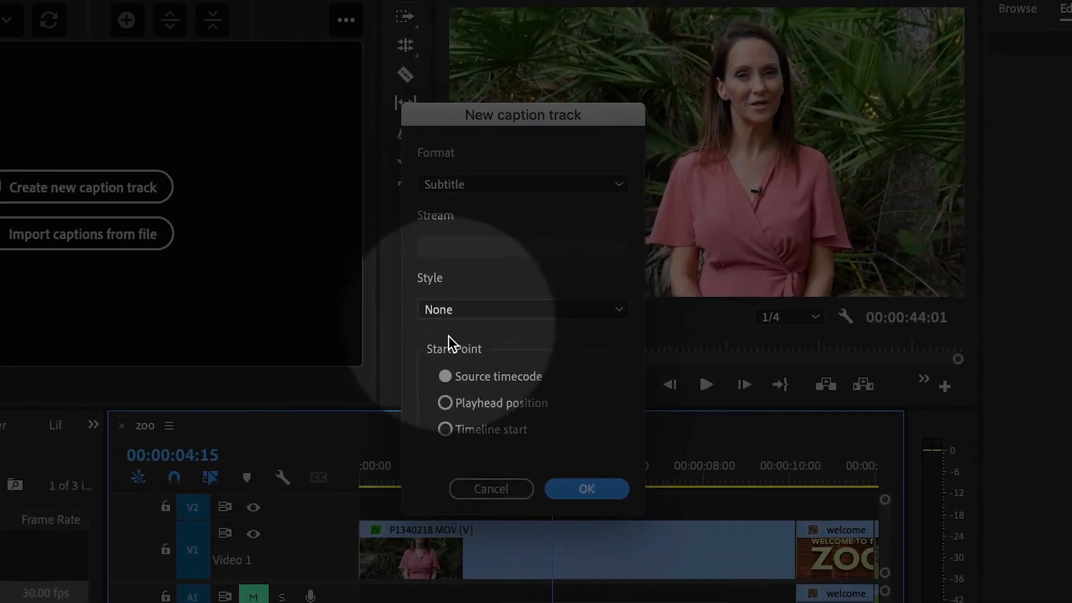
left_click(447, 430)
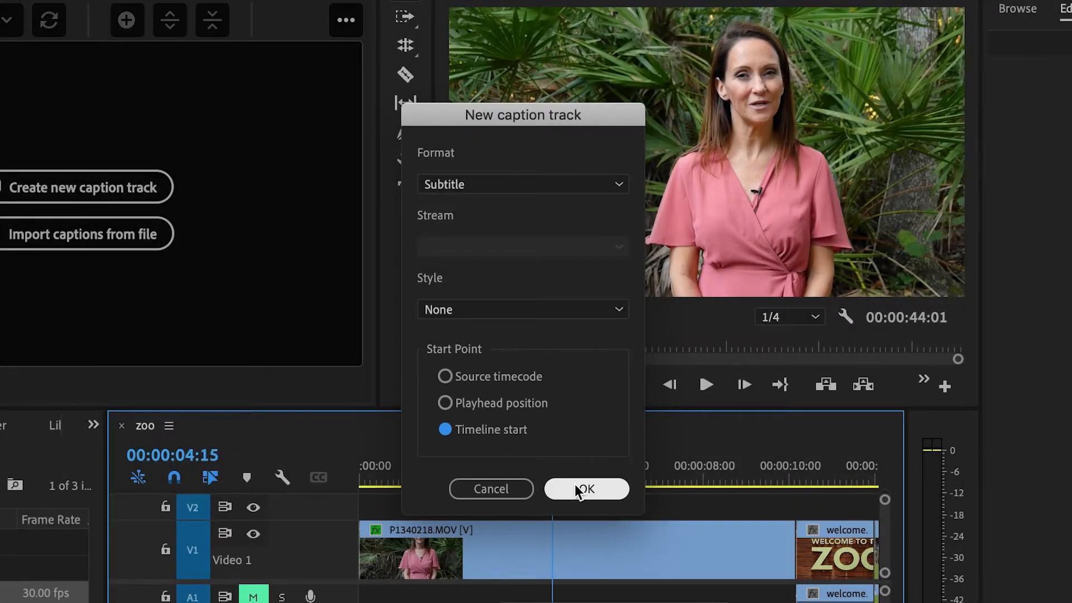
left_click(580, 489)
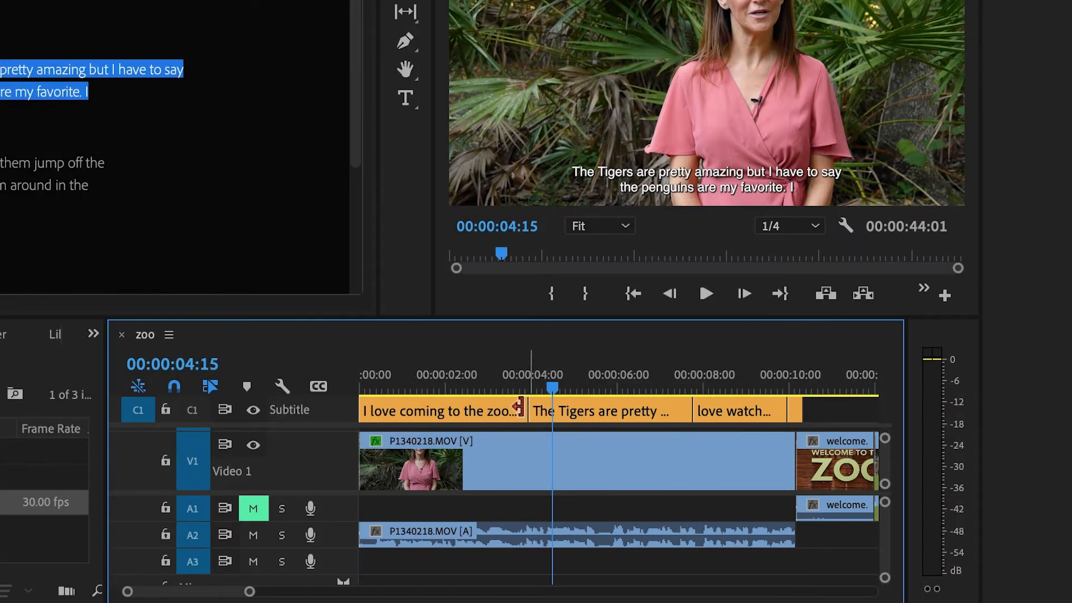
- Examine the first imported caption, its text and its end edge in the timeline
left_click(427, 360)
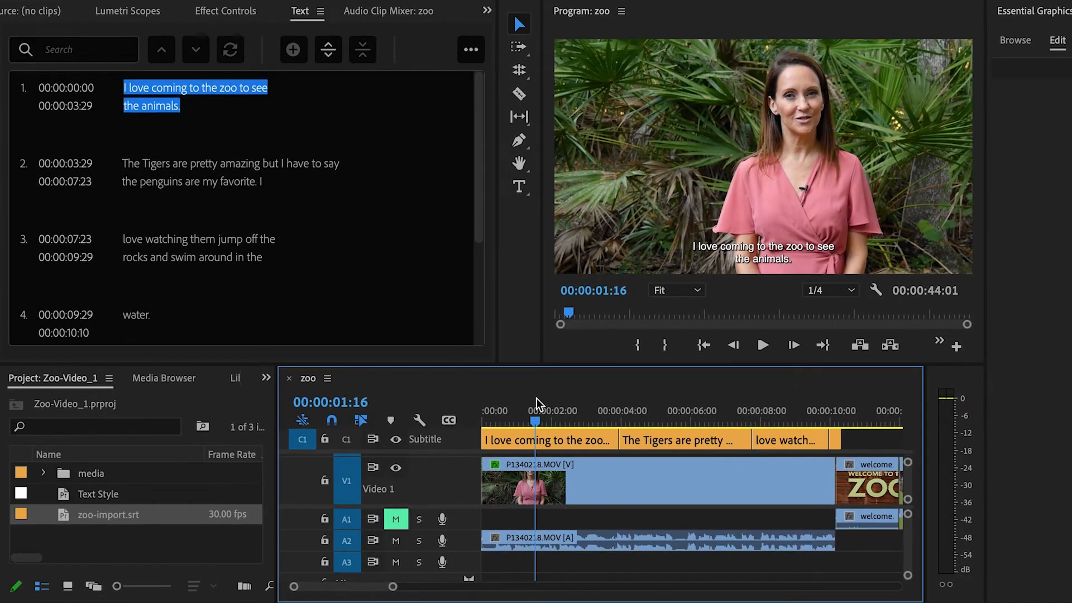
left_click(562, 439)
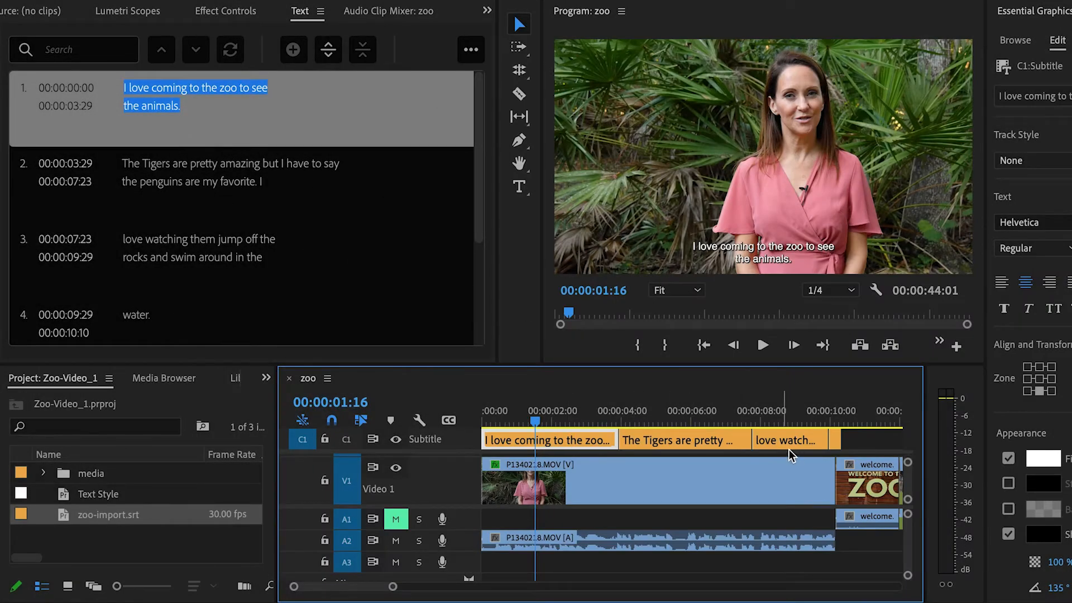
mouse_move(609, 440)
left_mouse_down()
mouse_move(593, 441)
mouse_move(618, 440)
left_mouse_up()
- Split the second caption, "The Tigers are pretty amazing", with the playhead at 00:00:05:11
left_click(668, 420)
left_click(681, 439)
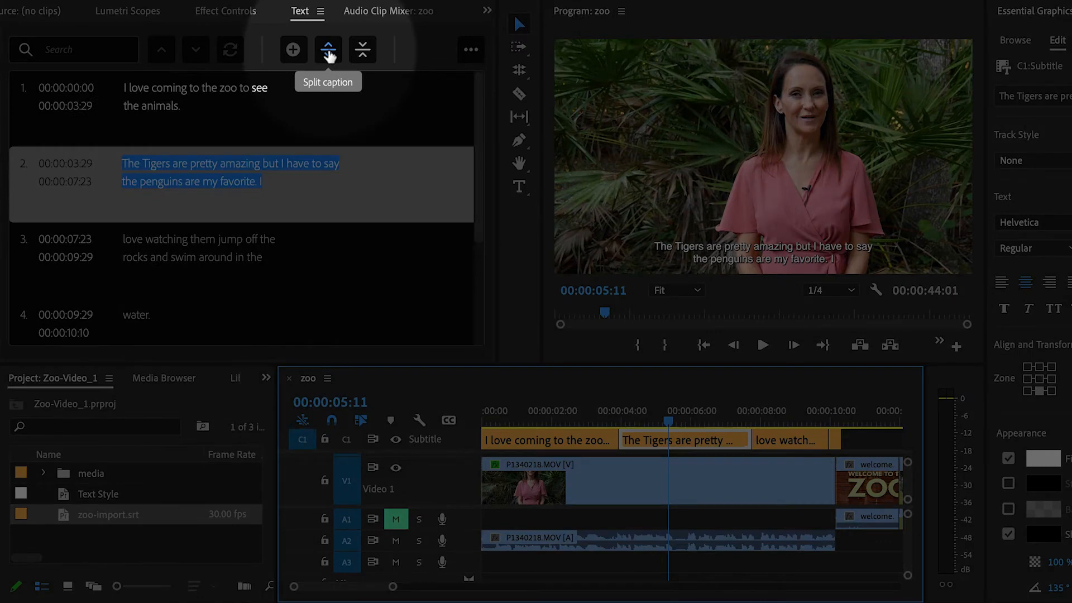
left_click(329, 51)
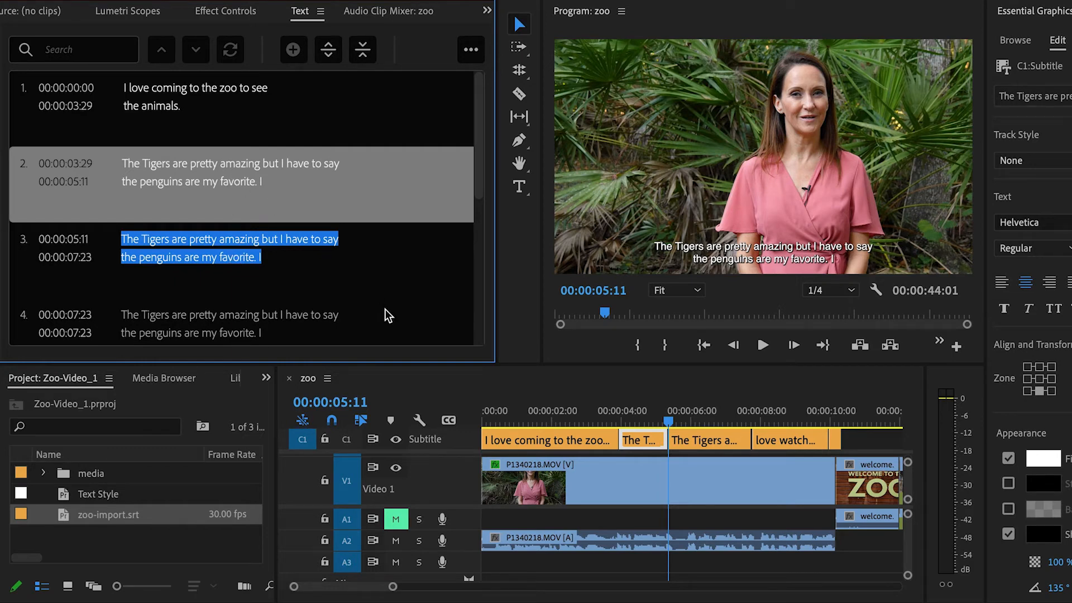
- Merge the caption "water." with the preceding caption, "love watching them jump off the rocks and swim around in the"
left_click_drag(478, 162, 333, 276)
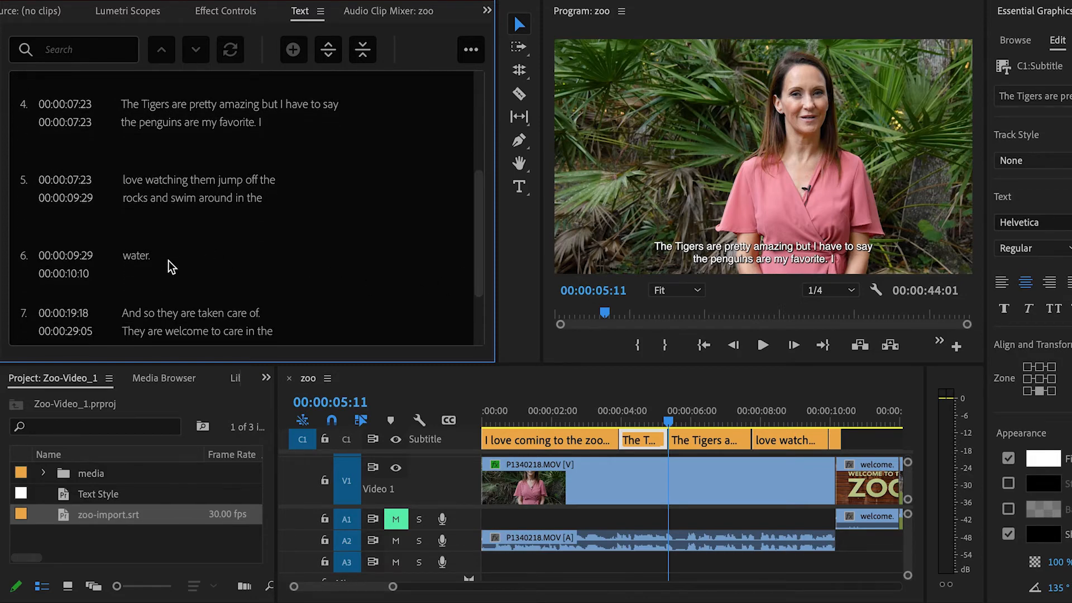
double_click(137, 256)
scroll(150, 214, "down", 2)
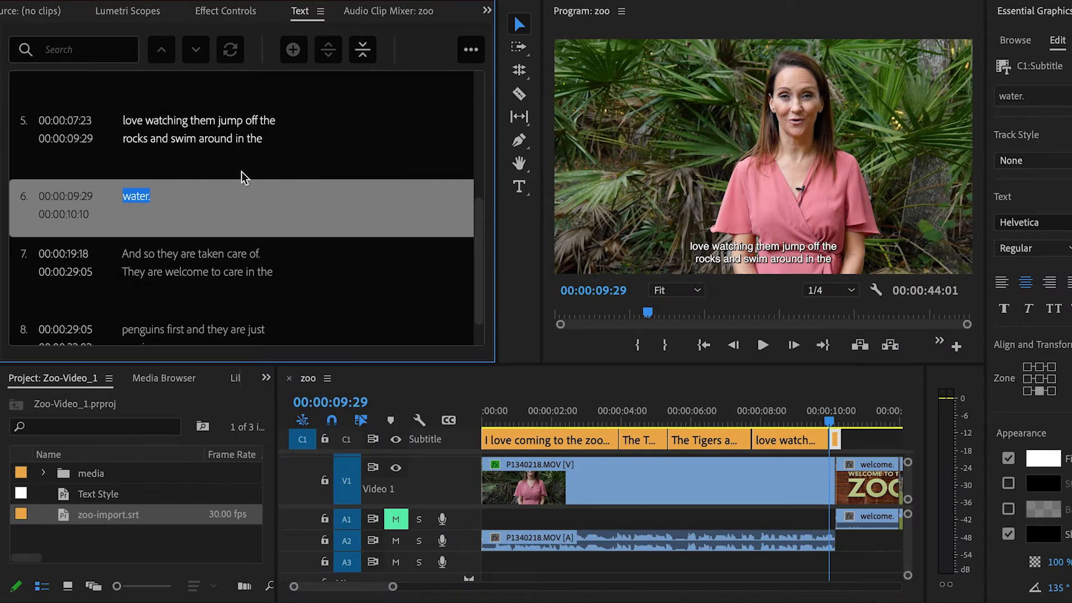
left_click(205, 139, "shift")
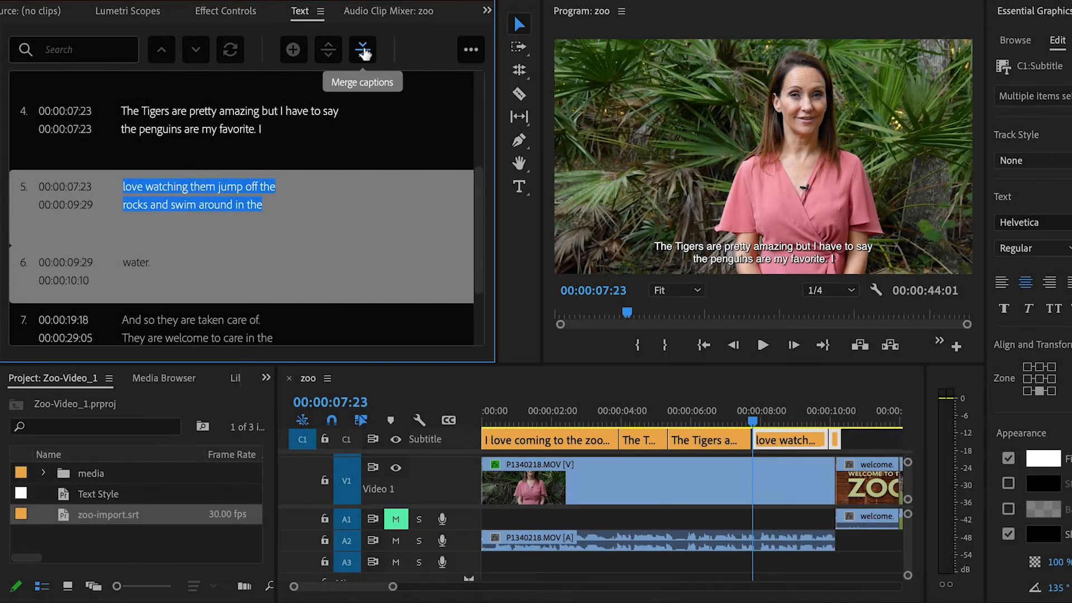
left_click(362, 50)
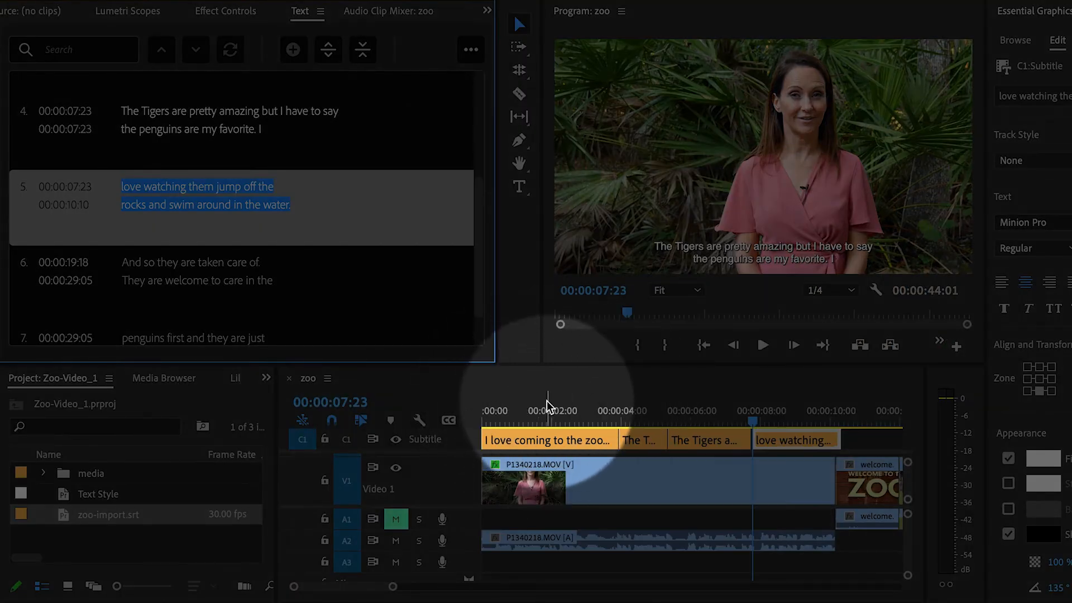
- With the playhead on the first caption, set up the sequence's media export as H.264 with the Match Source - High bitrate preset
left_click(545, 413)
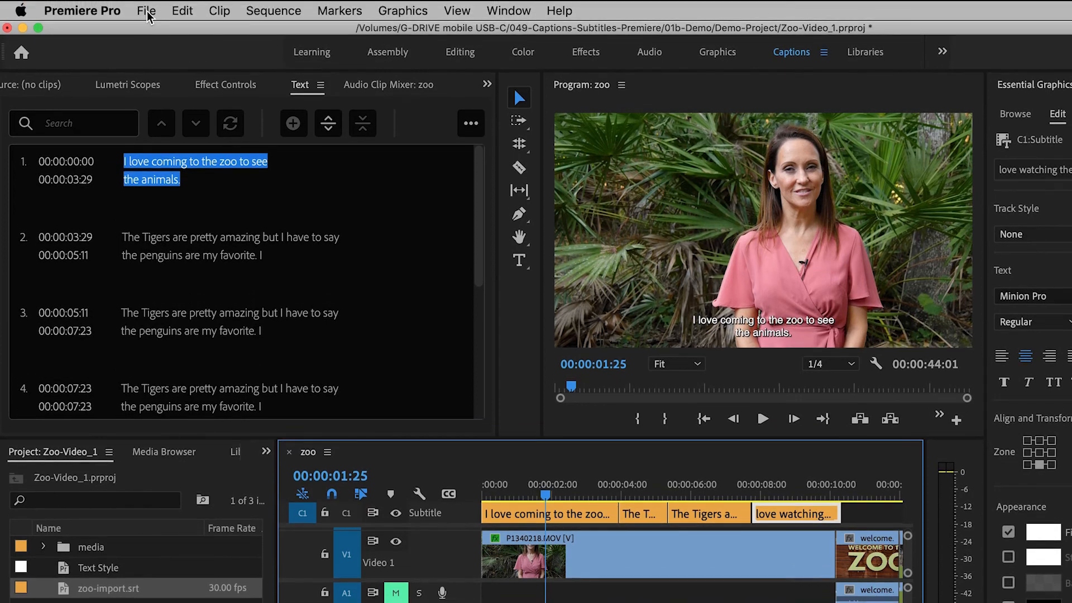
left_click(147, 11)
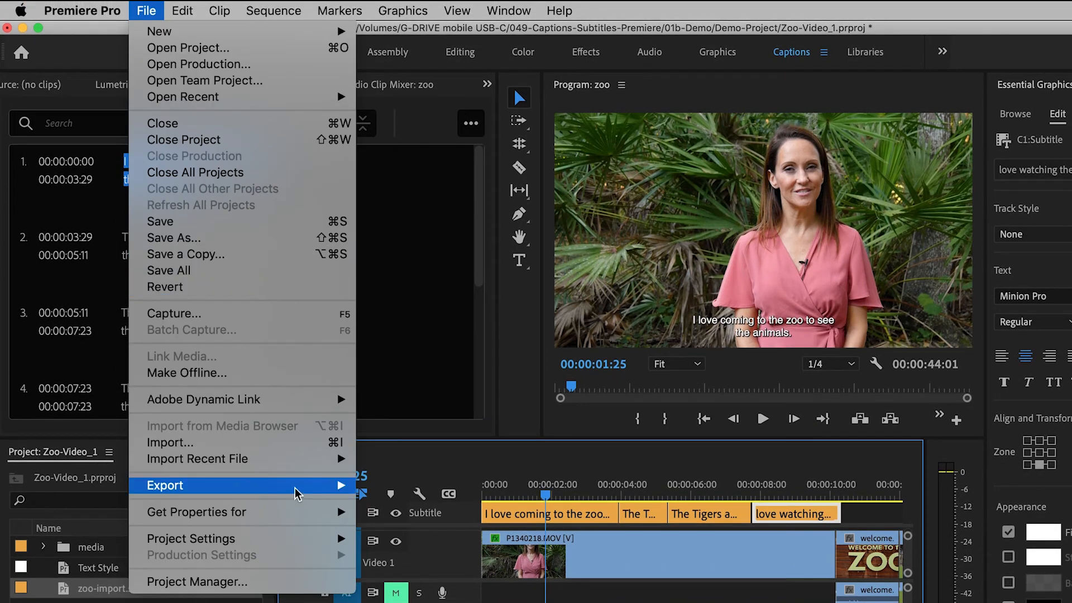
mouse_move(299, 491)
left_click(406, 487)
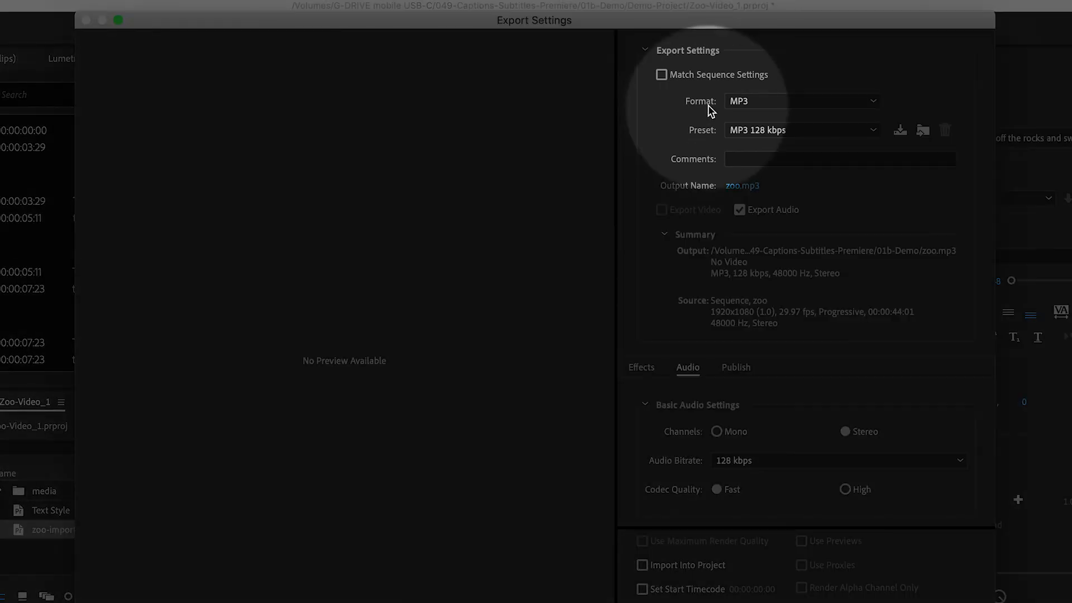
left_click(759, 101)
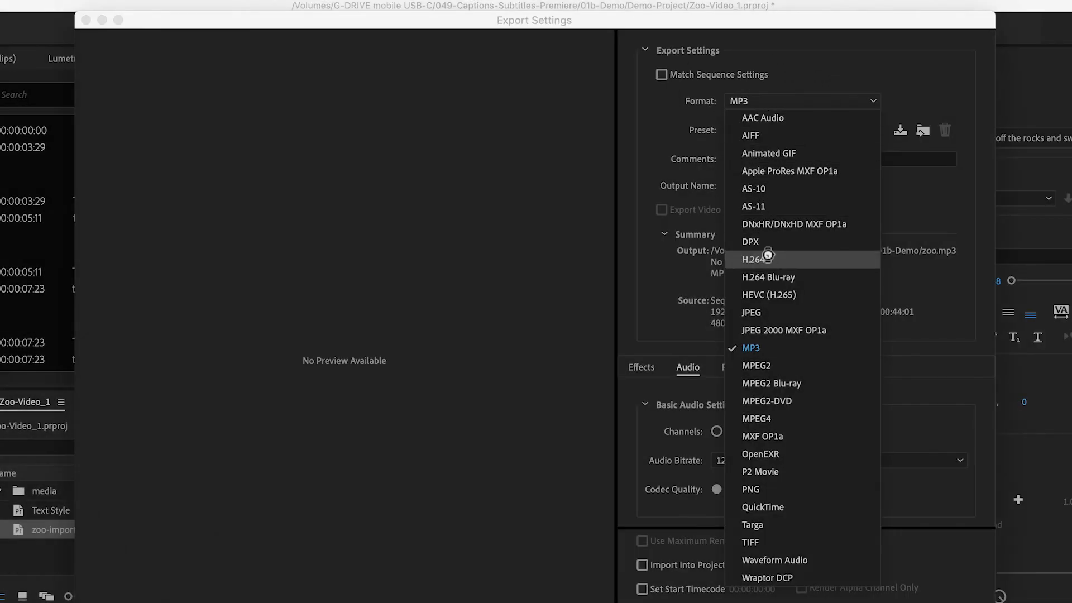
left_click(766, 258)
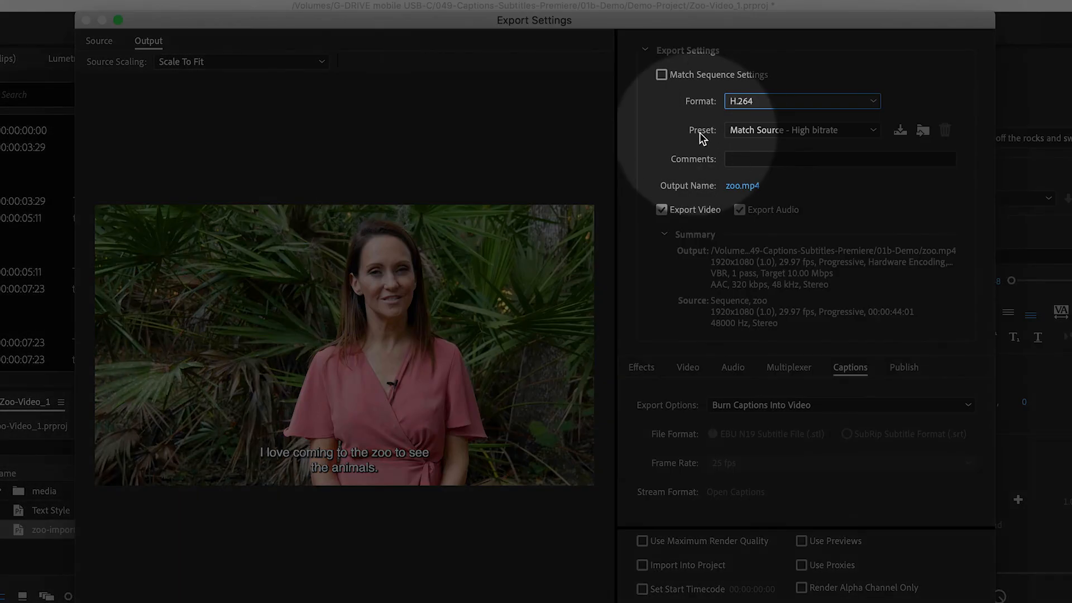
left_click(802, 130)
left_click(802, 147)
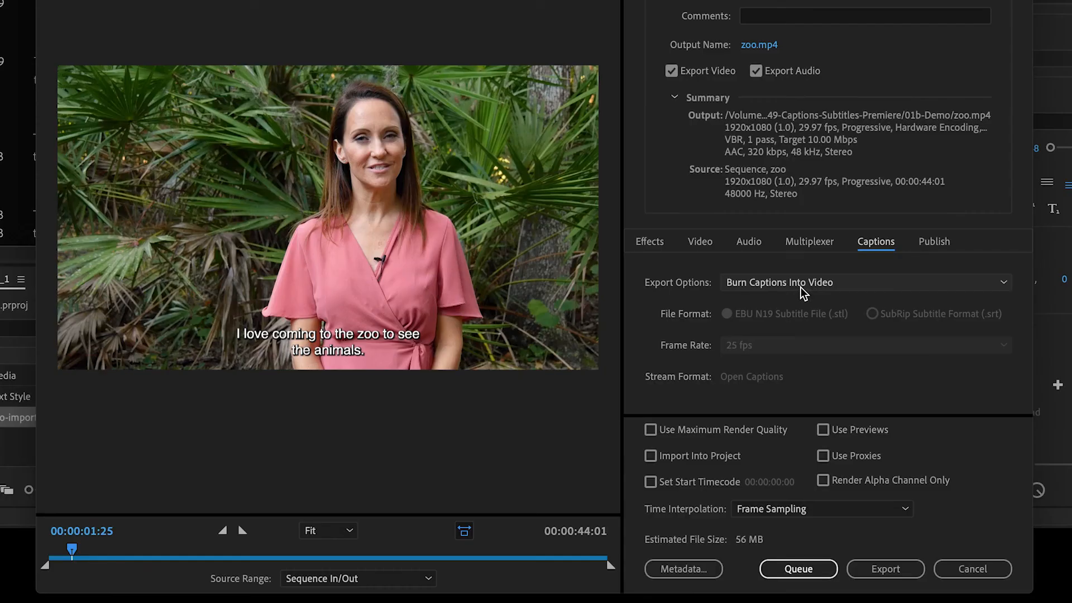
- Try exporting the captions as a SubRip (.srt) sidecar file and return the caption export option to Burn Captions Into Video
left_click(802, 291)
left_click(837, 317)
left_click(904, 315)
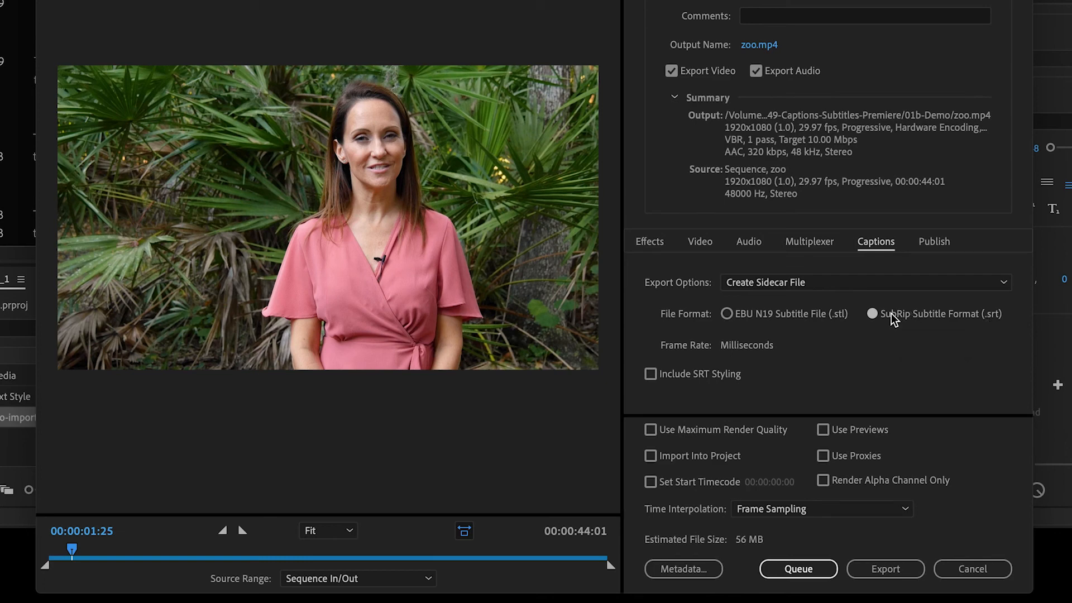
left_click(837, 283)
left_click(796, 332)
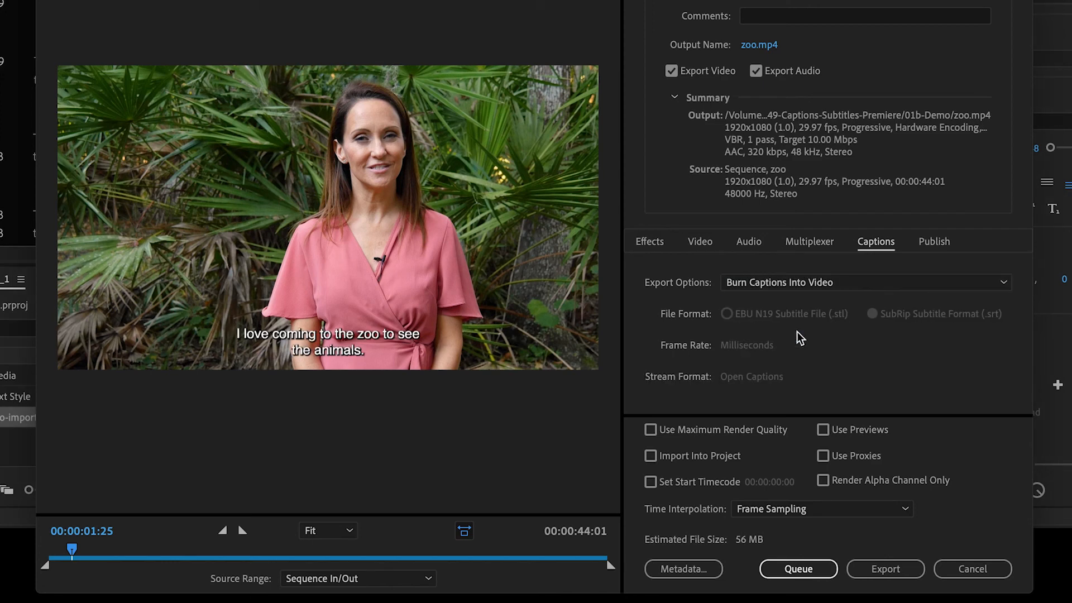